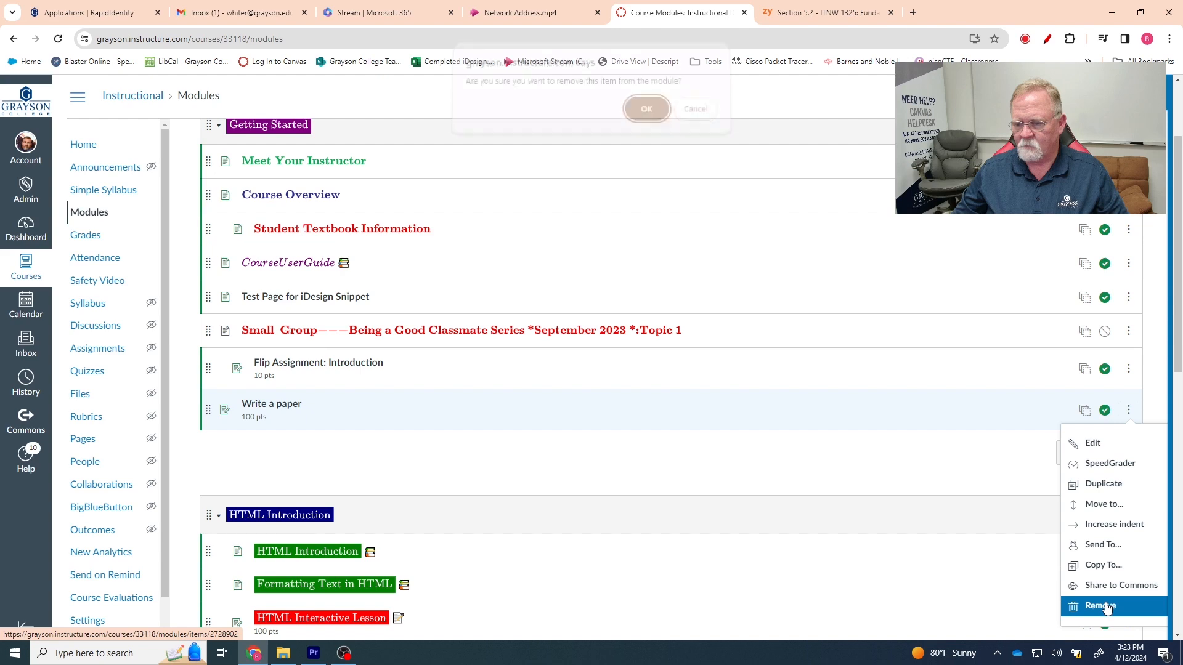
- Remove the existing "Write a paper" item from the Getting Started module and add a newly created assignment named "Write a paper" there, not indented
left_click(645, 113)
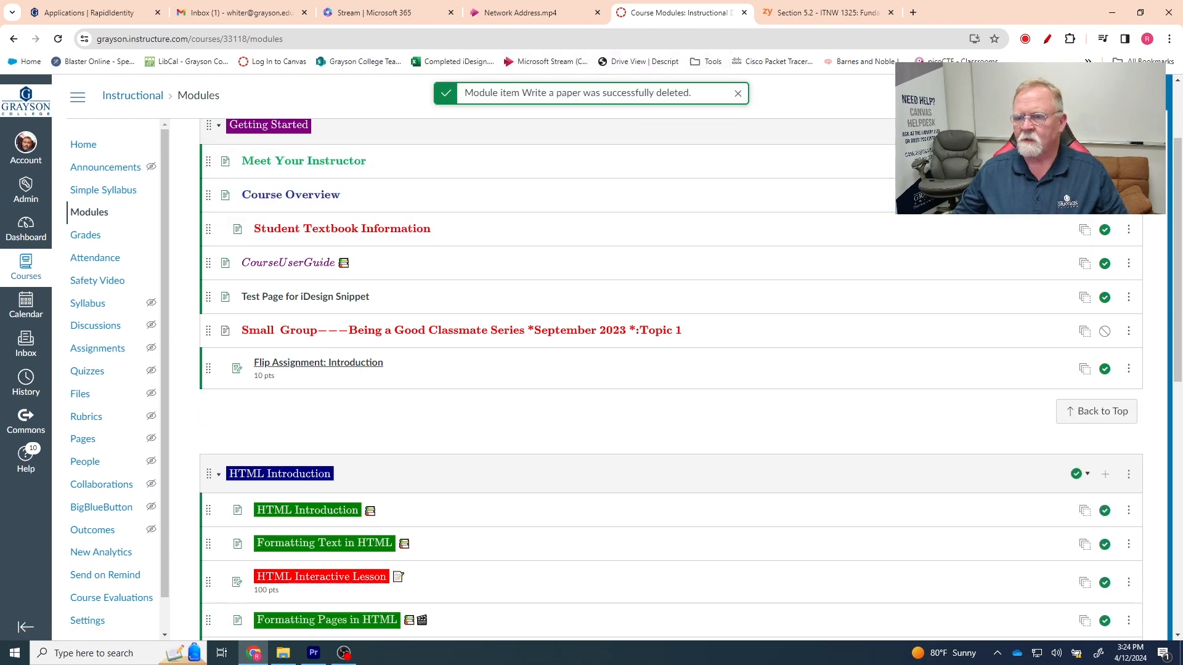
left_click(1105, 125)
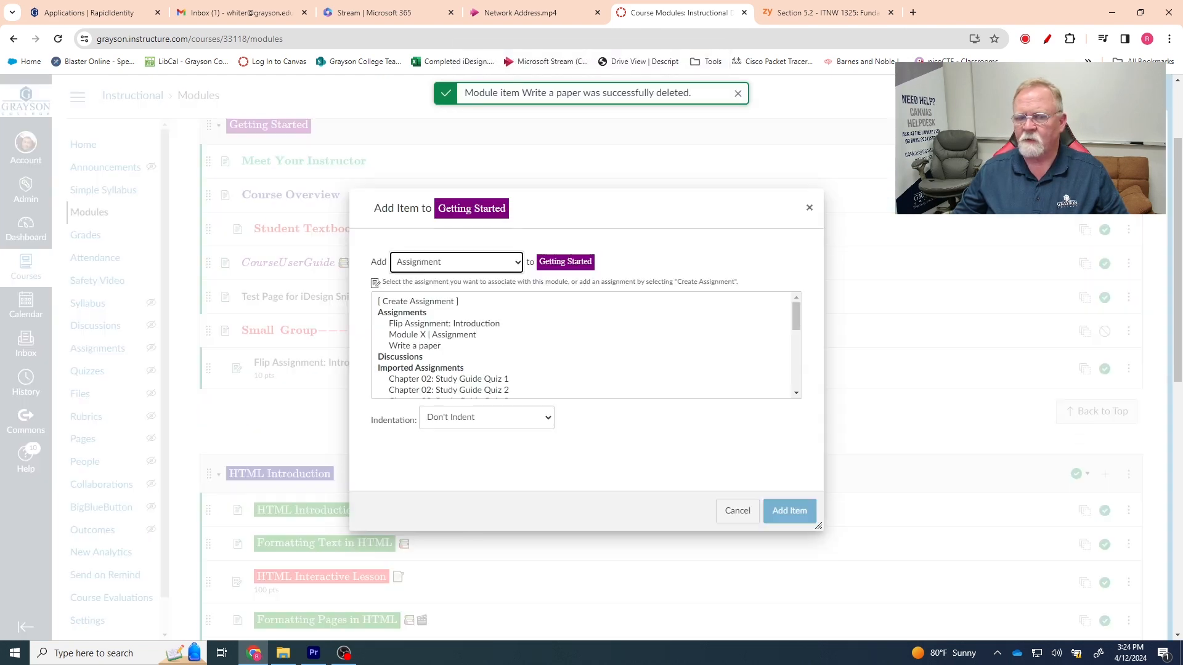
left_click(444, 301)
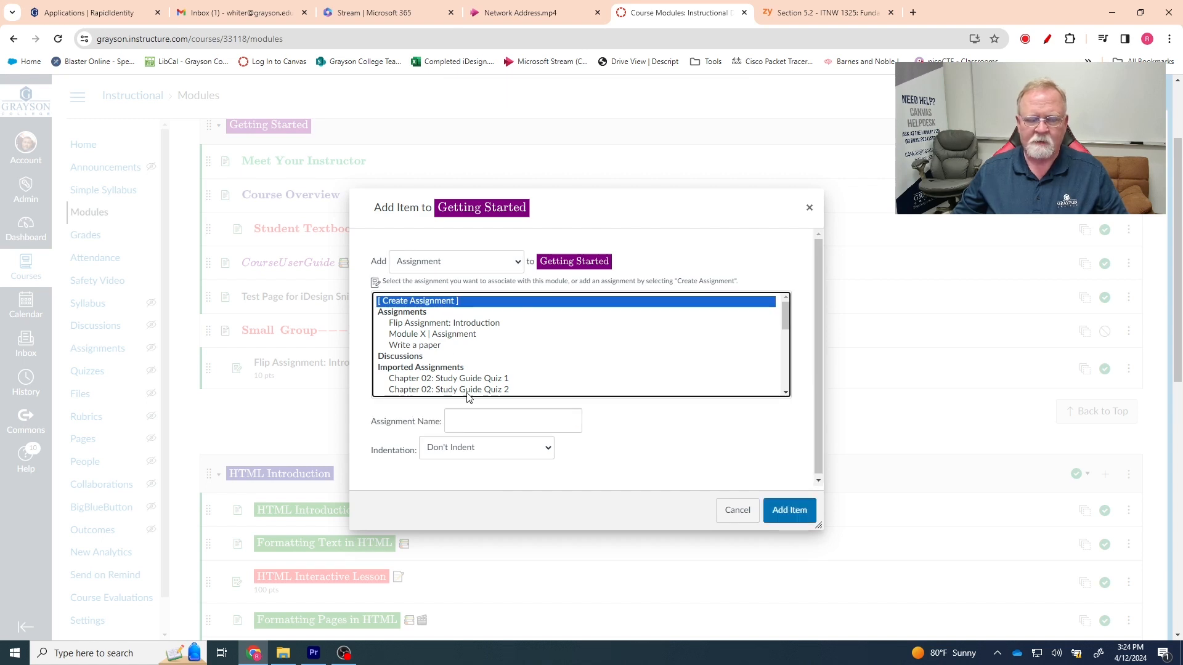
left_click(472, 423)
type("W")
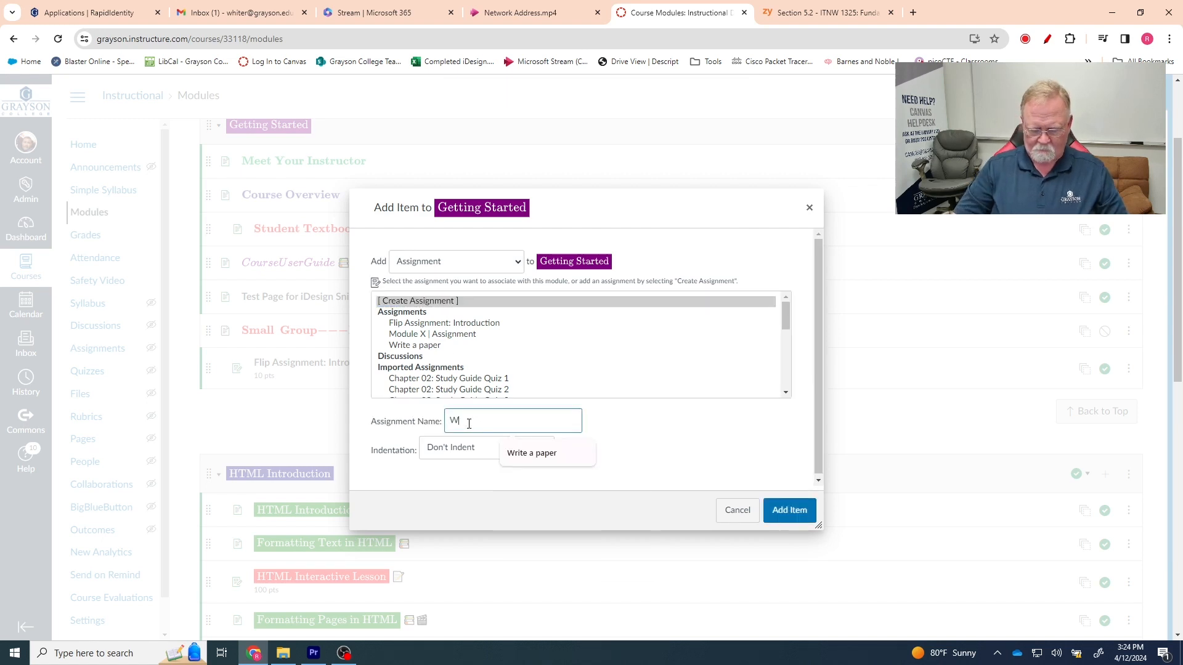
type("rite a p")
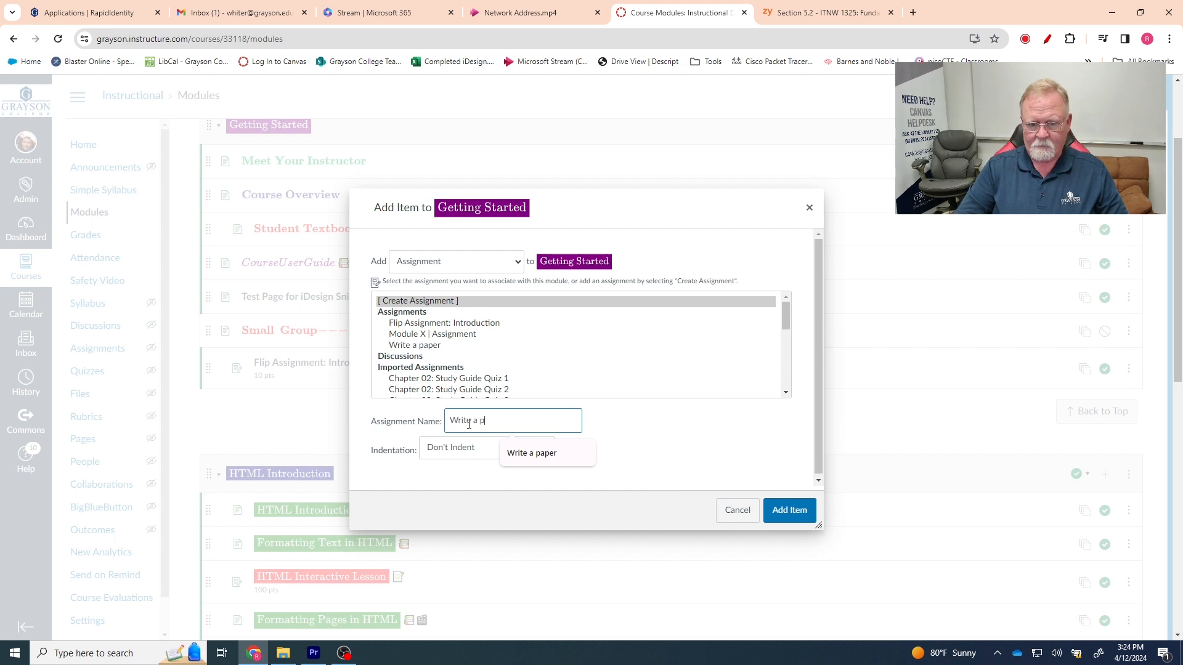
type("aper")
left_click(702, 480)
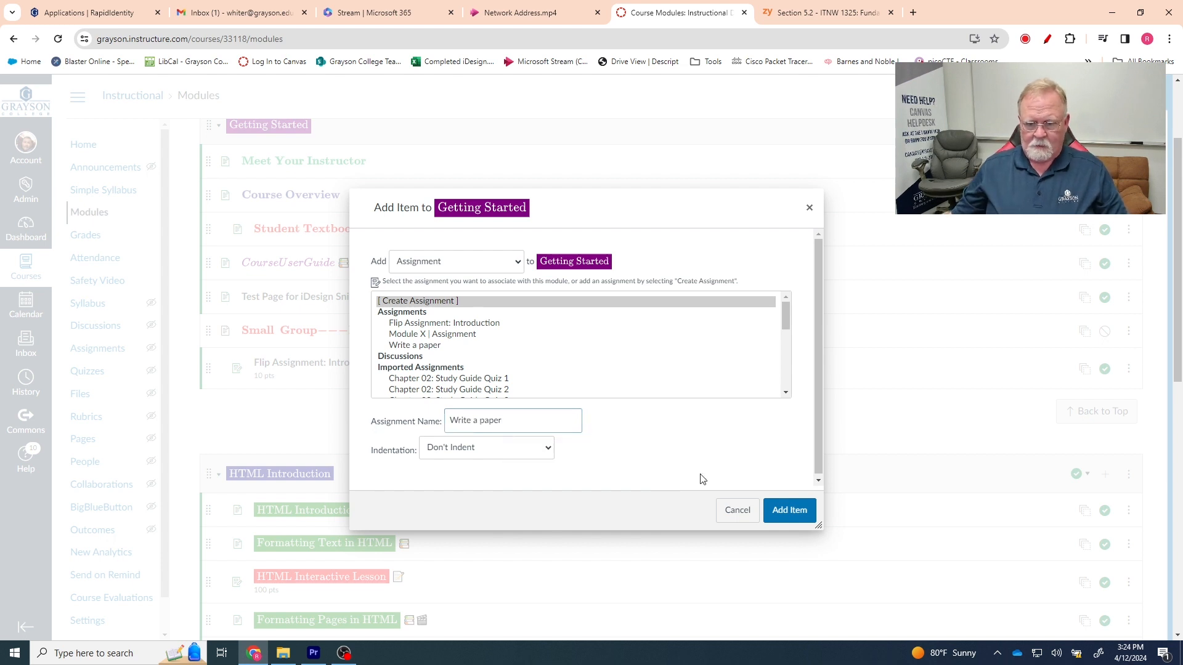
left_click(791, 512)
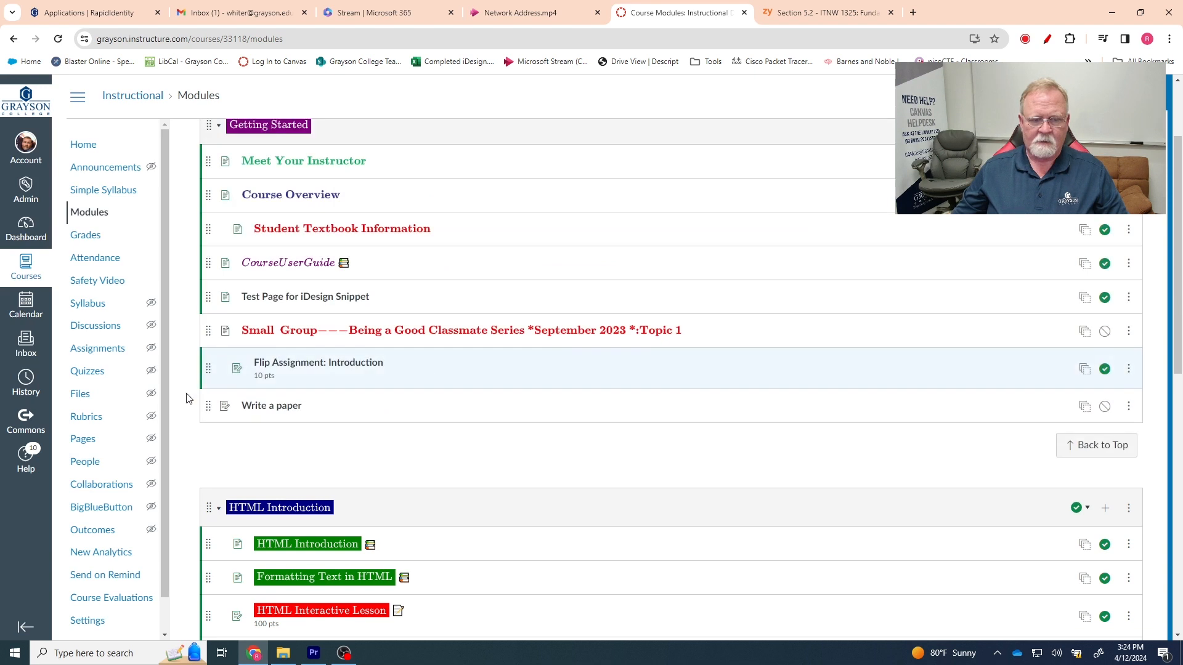
- Open the new "Write a paper" assignment for editing and enter the description "Write a paper. Don't cheat."
left_click(274, 407)
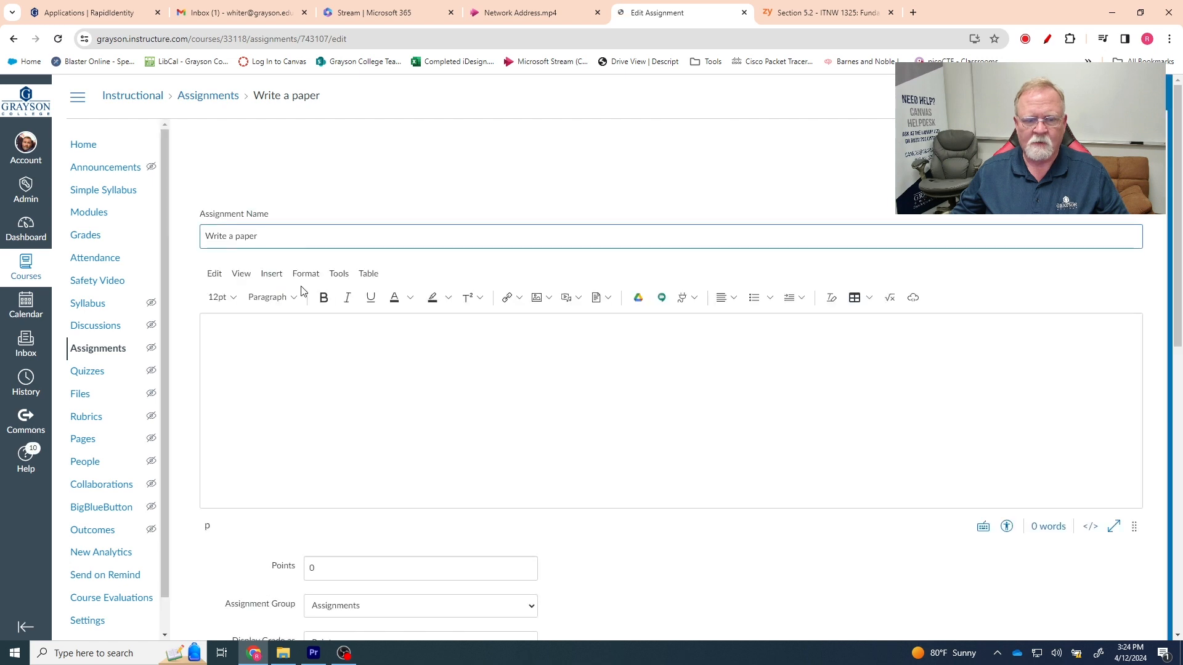
left_click(246, 349)
type("Wr")
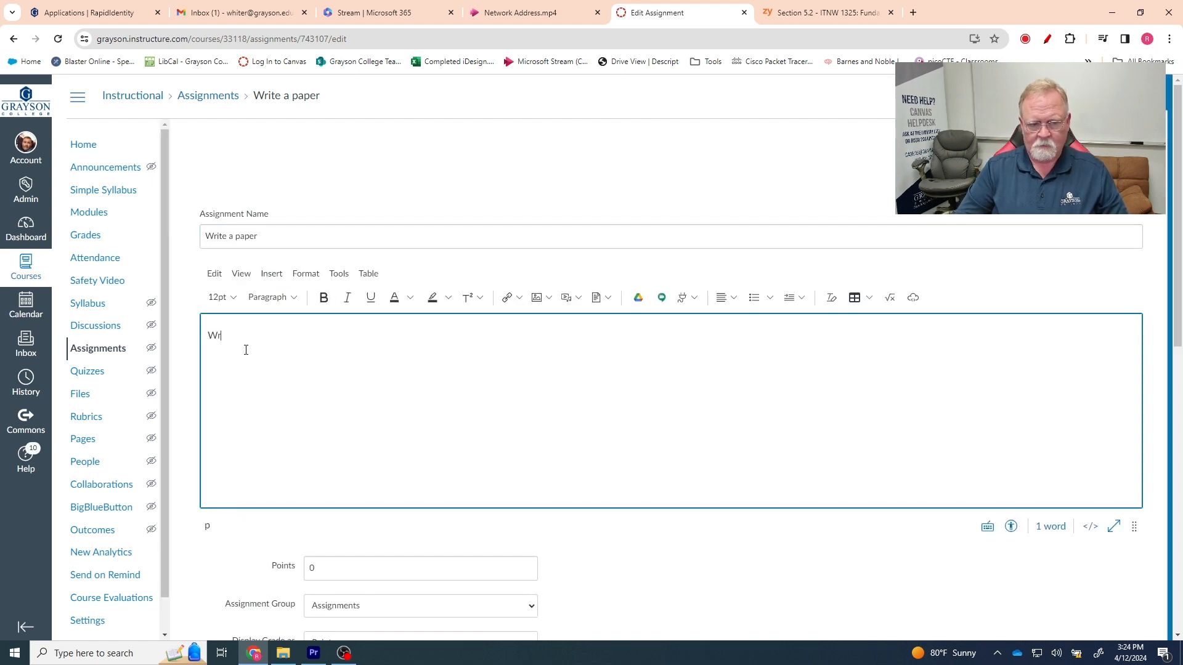
type("ite a p")
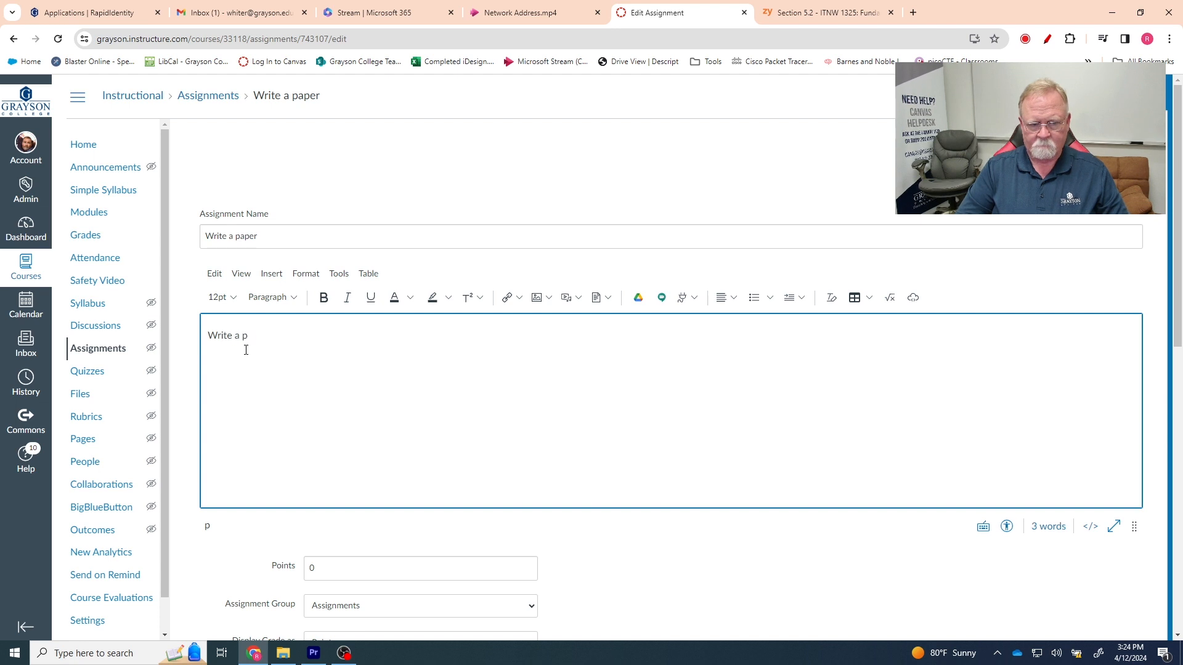
type("aper.  Don't ")
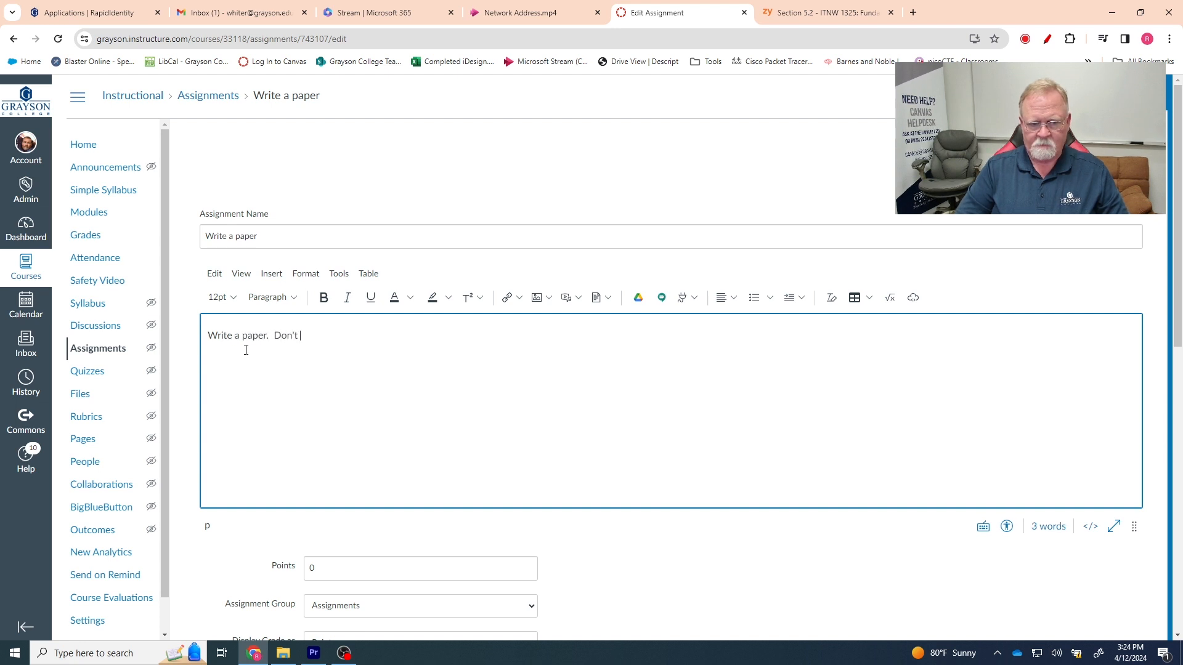
type("cheat.")
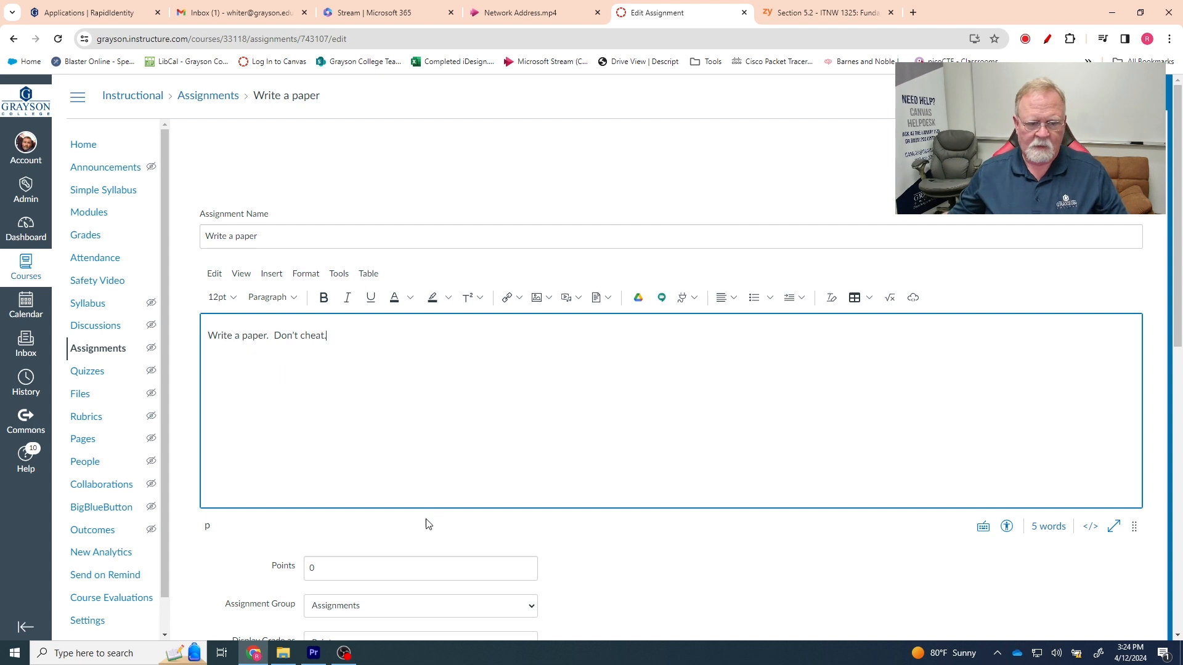
- Set the assignment's points to 100 and display the grade as Percentage
scroll(379, 484, "down", 2)
double_click(318, 444)
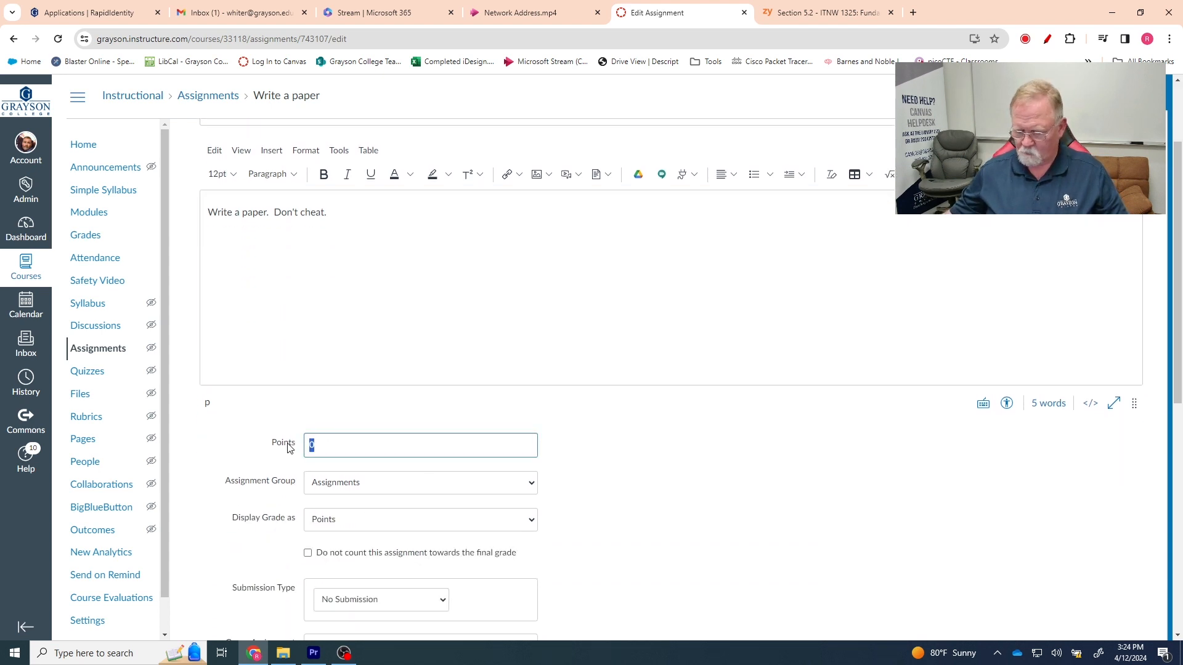
type("100")
left_click(361, 520)
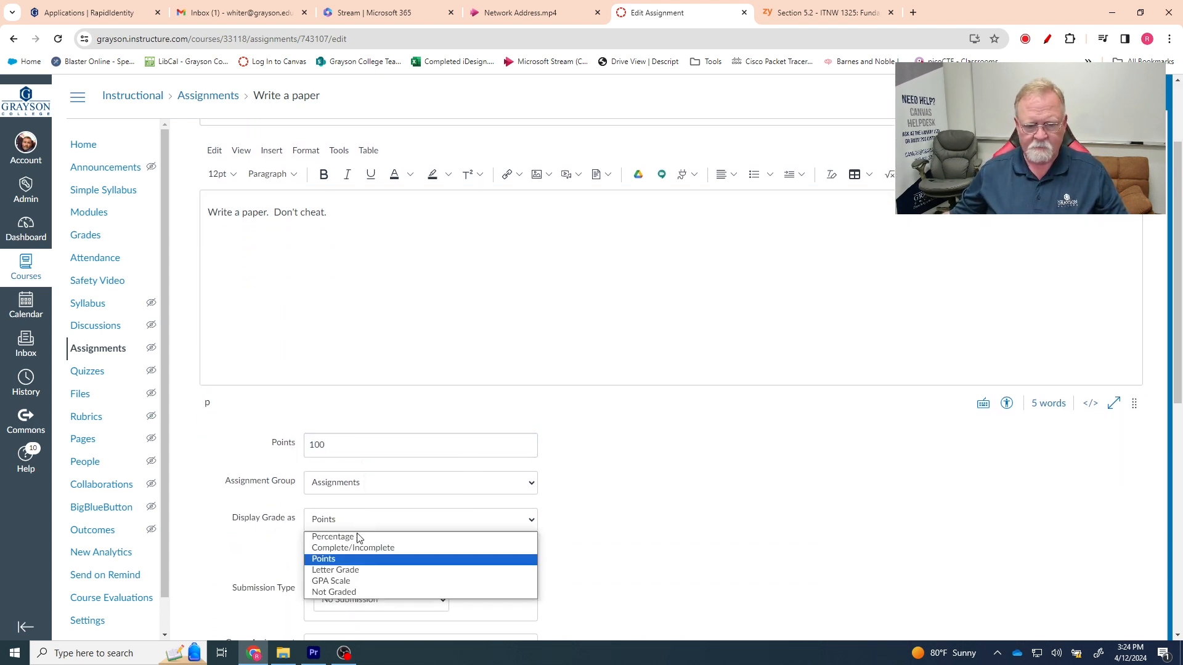
left_click(357, 536)
- Set the submission type to Online and allow File Uploads as the entry option
scroll(736, 490, "down", 4)
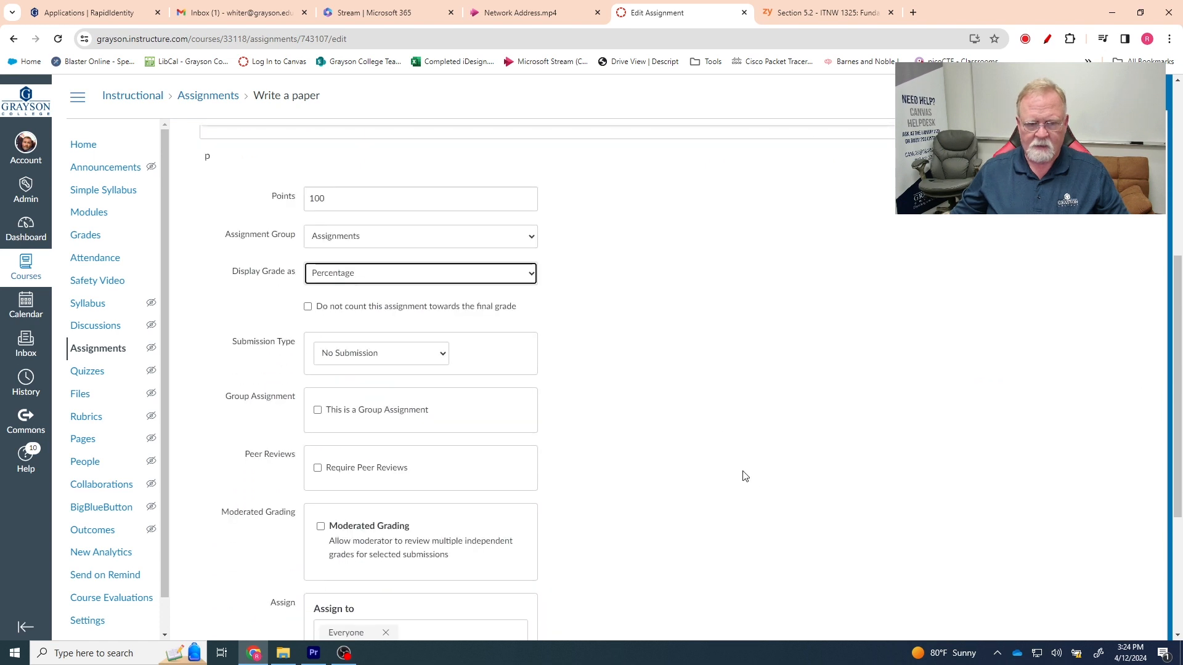
left_click(406, 354)
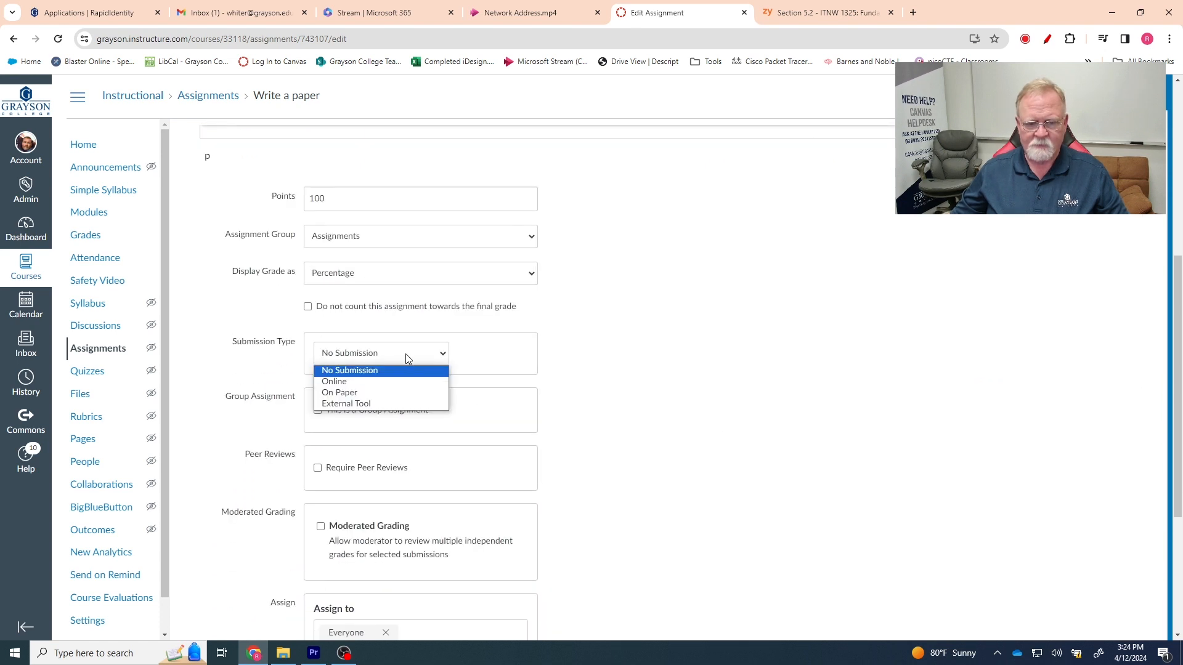
left_click(345, 382)
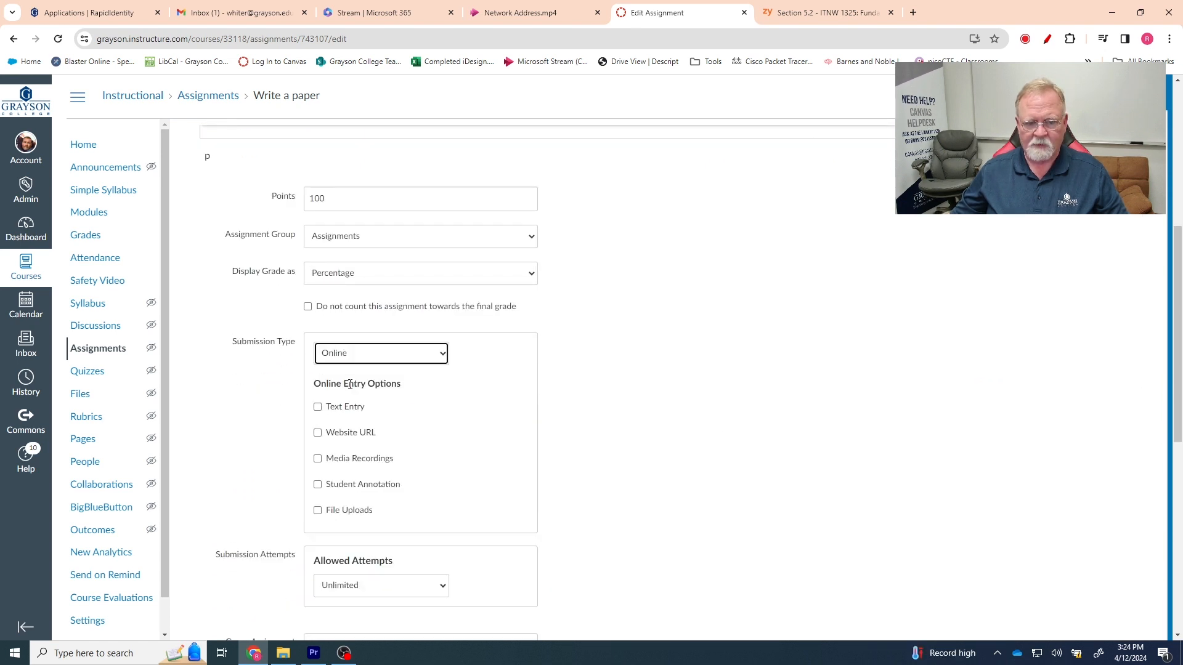
left_click(318, 511)
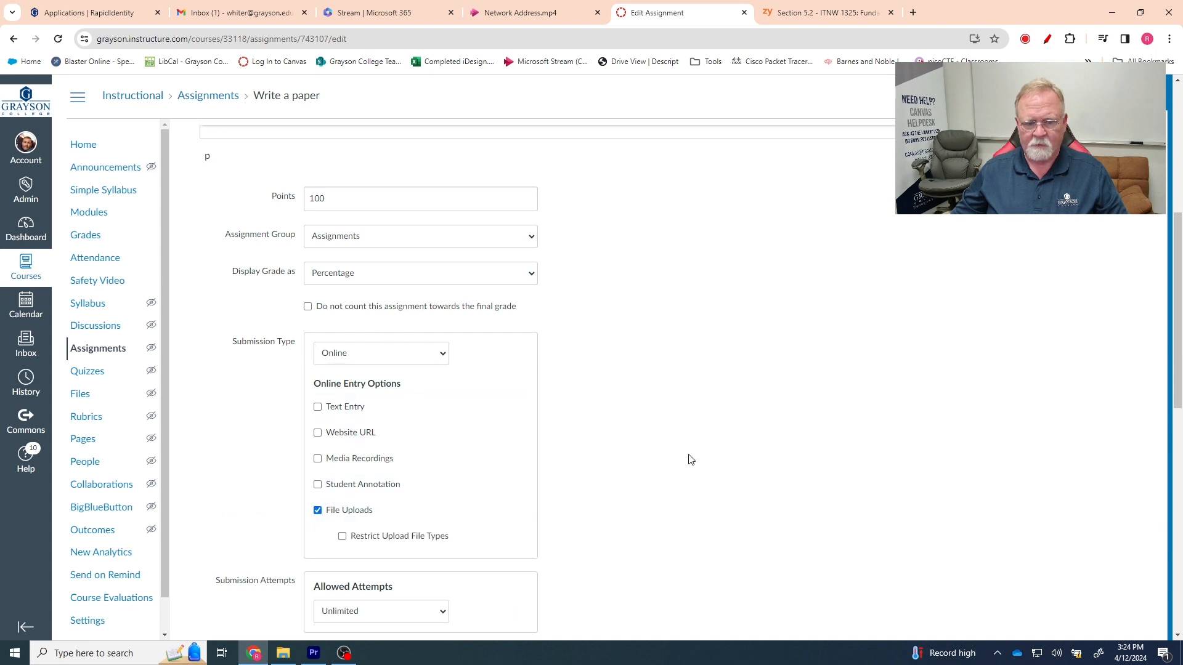
- Choose Copyleaks Plagiarism Checker as the assignment's plagiarism review tool
scroll(703, 458, "down", 3)
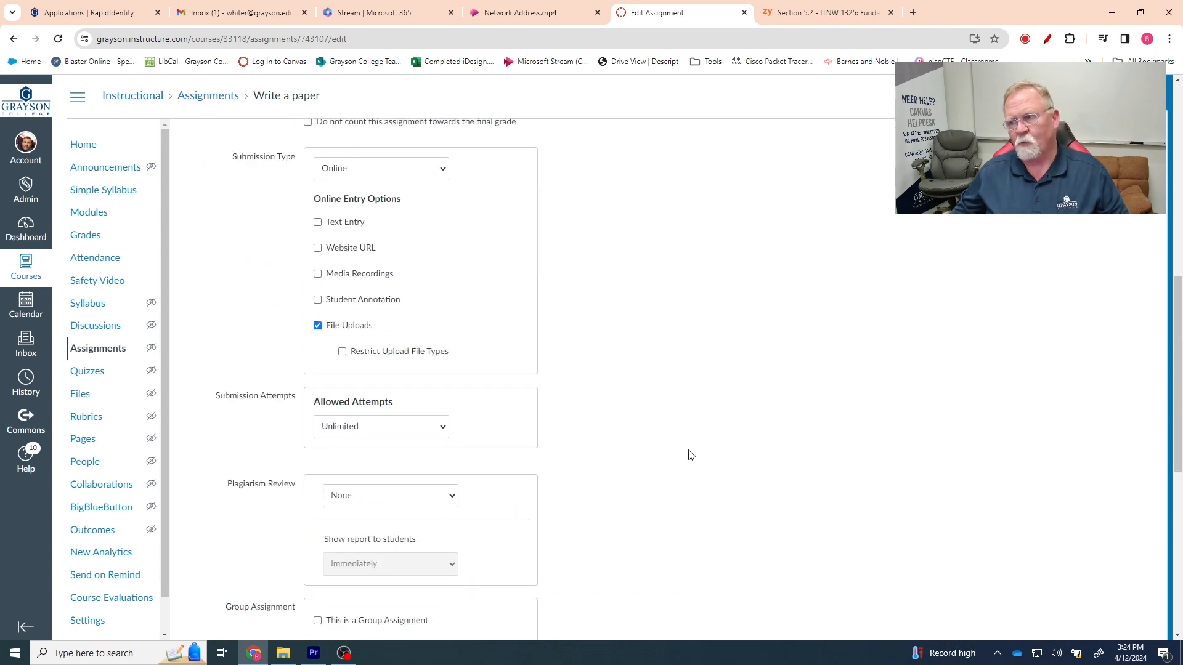
scroll(691, 455, "down", 1)
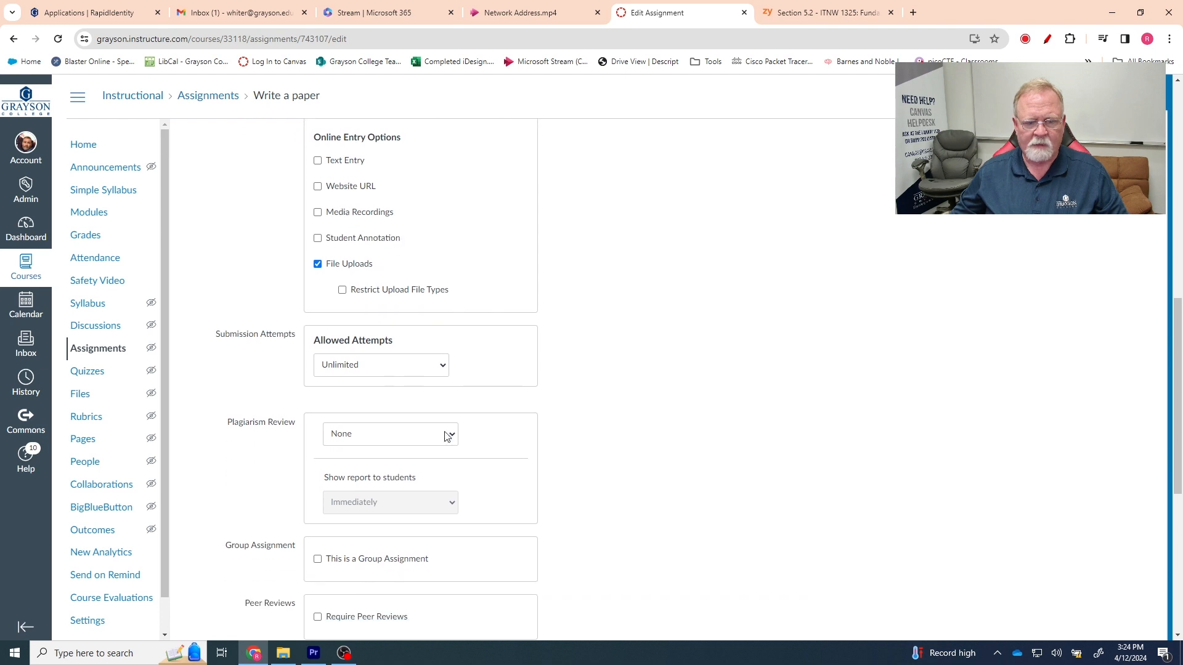
left_click_drag(226, 424, 297, 425)
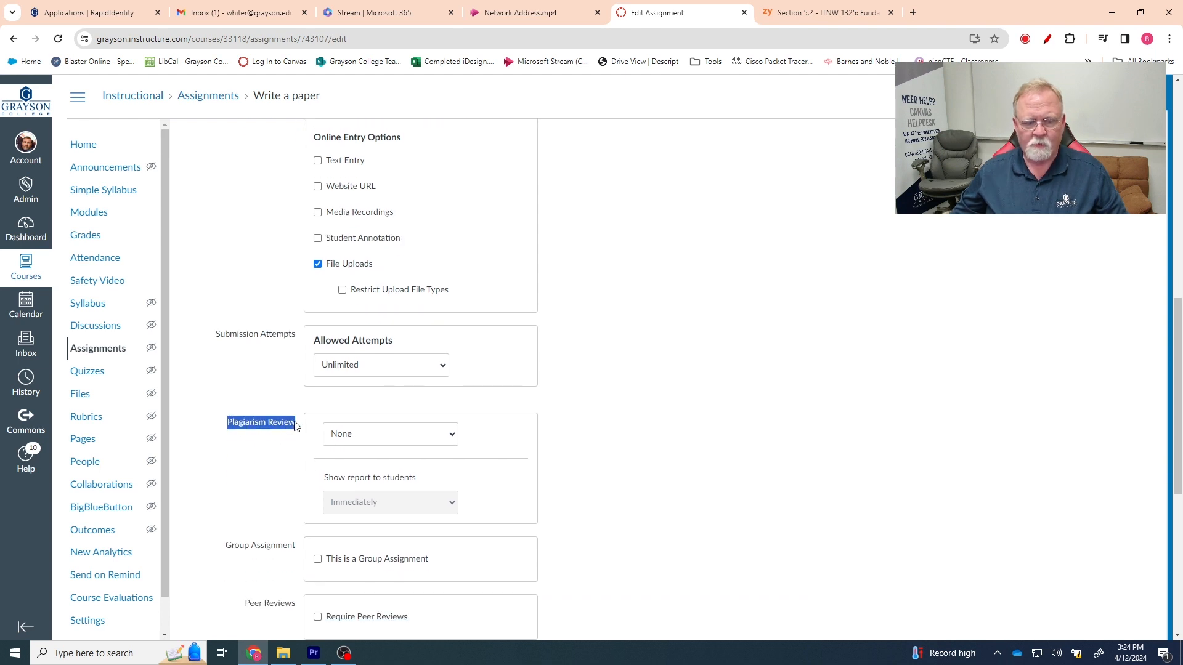
left_click(456, 435)
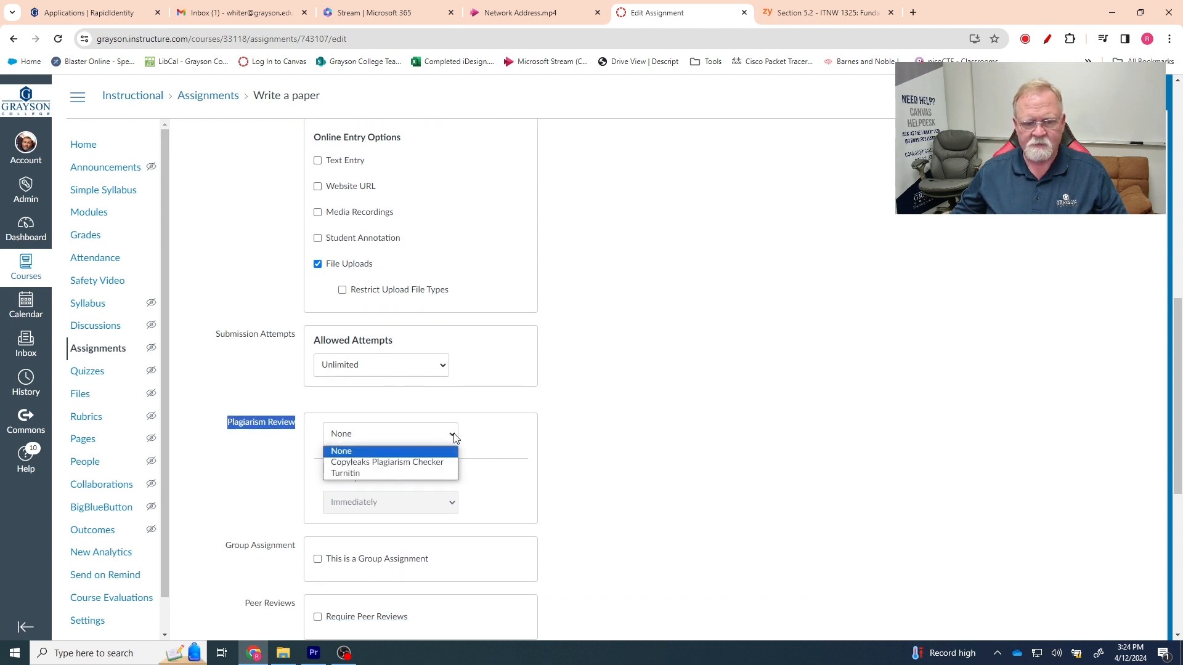
left_click(388, 463)
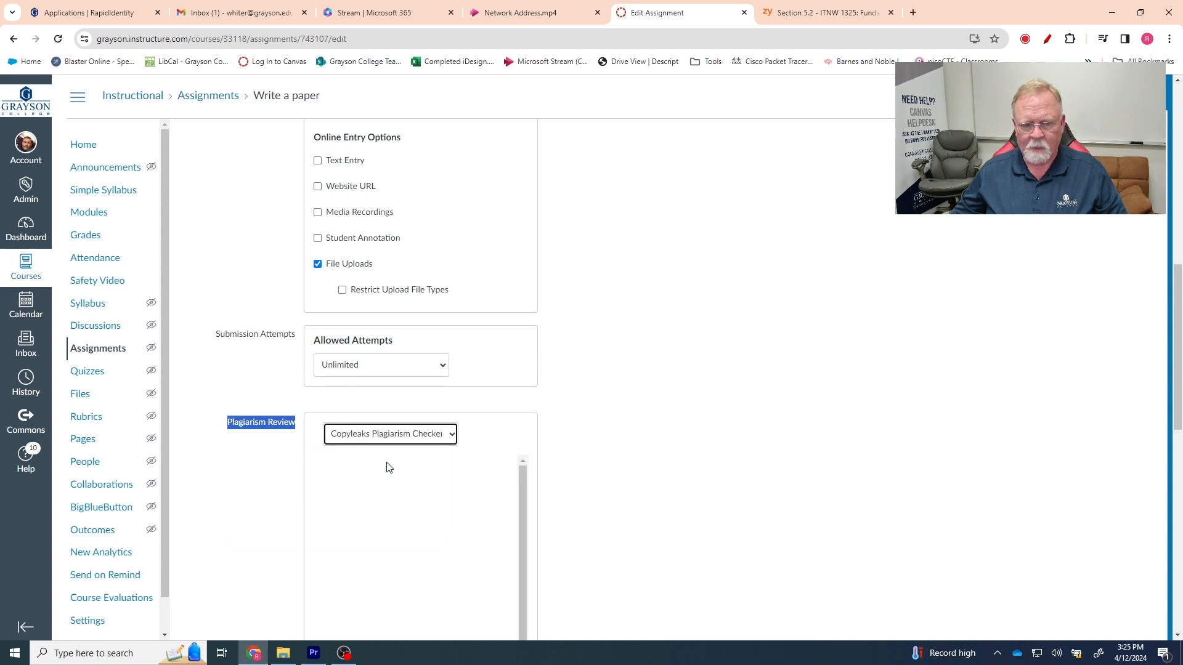
- In the Copyleaks scan settings, turn off "Disable database view for students", save the settings and return to the assignment
scroll(665, 457, "down", 2)
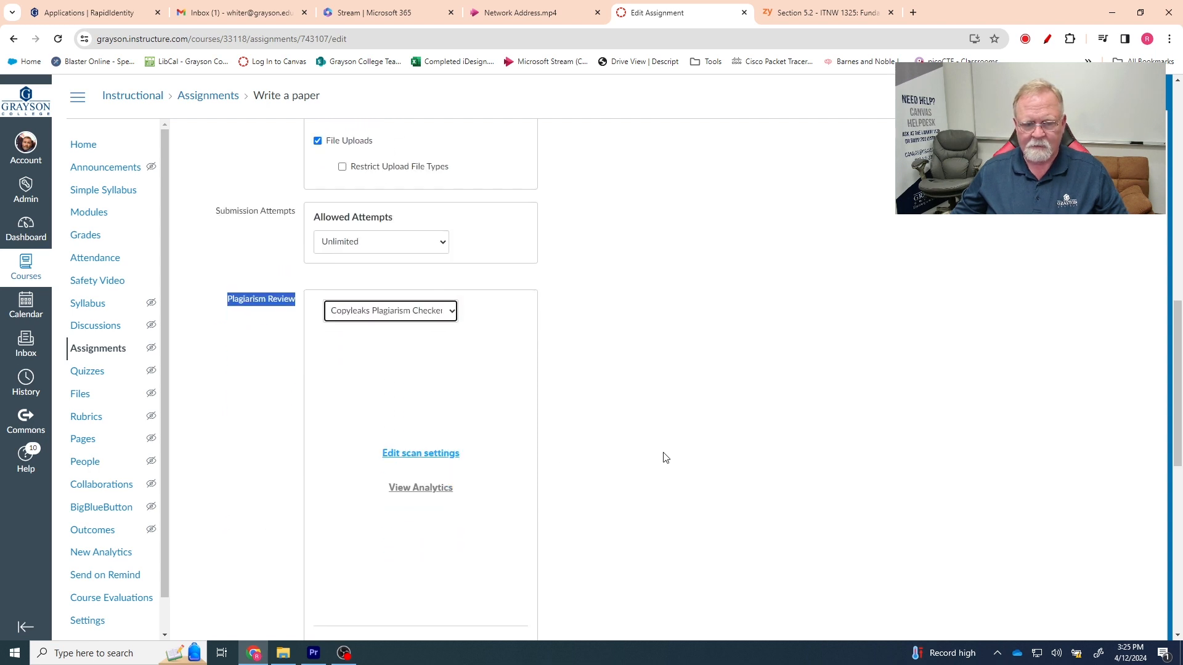
left_click(441, 458)
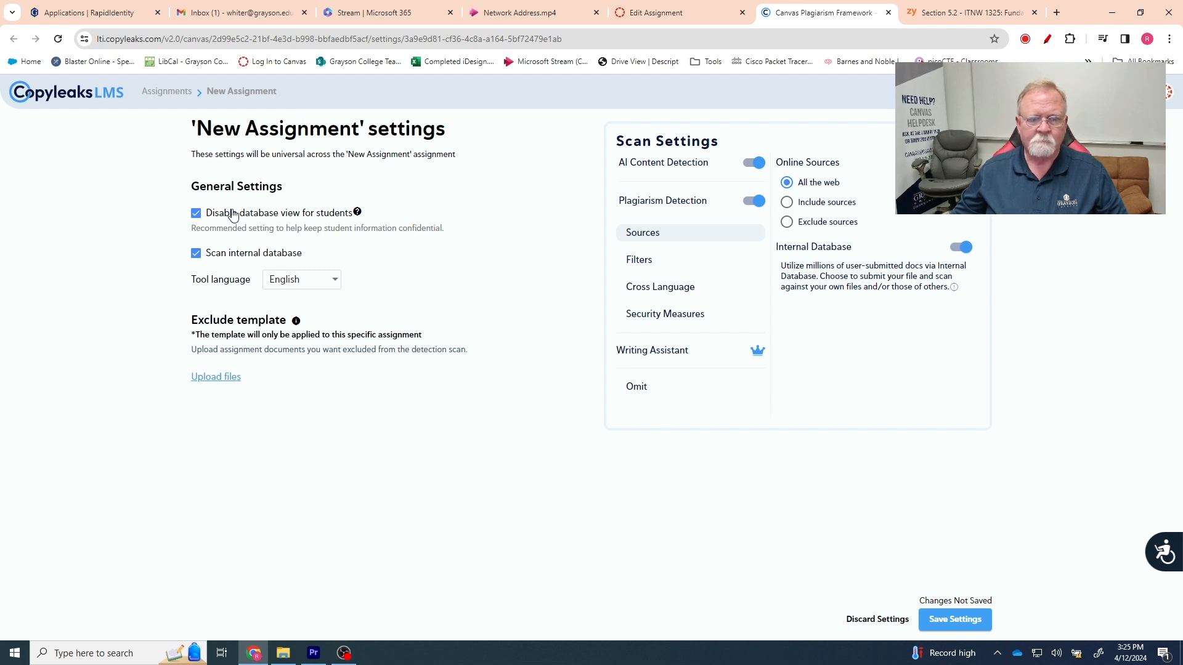
left_click(197, 215)
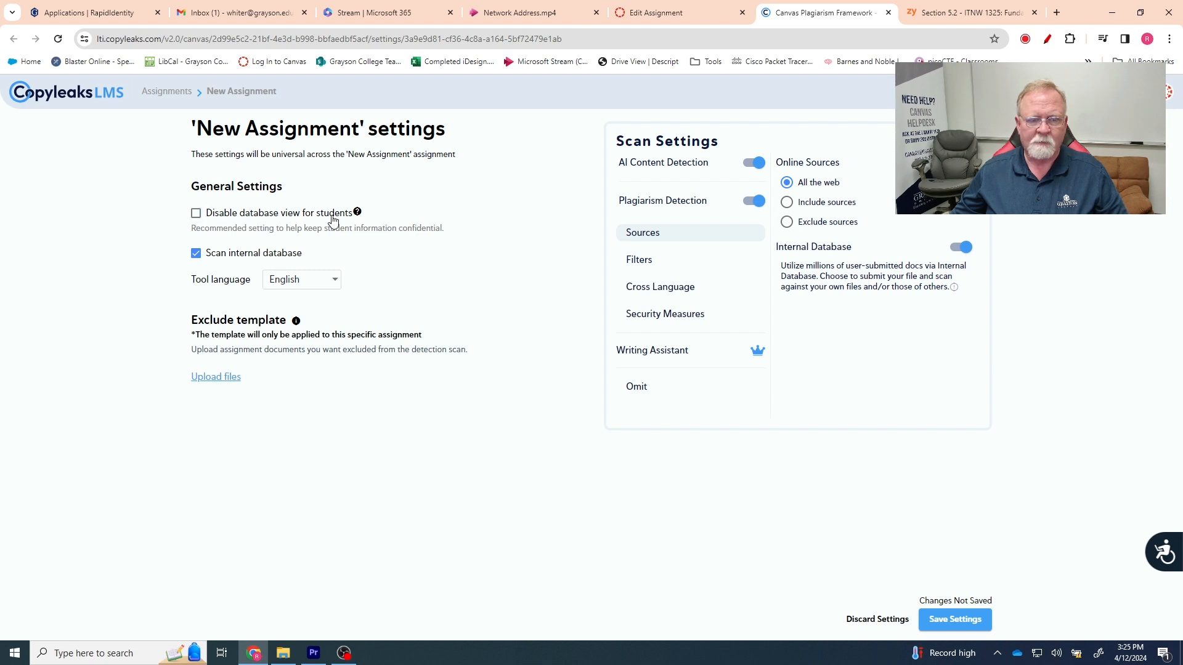
mouse_move(358, 216)
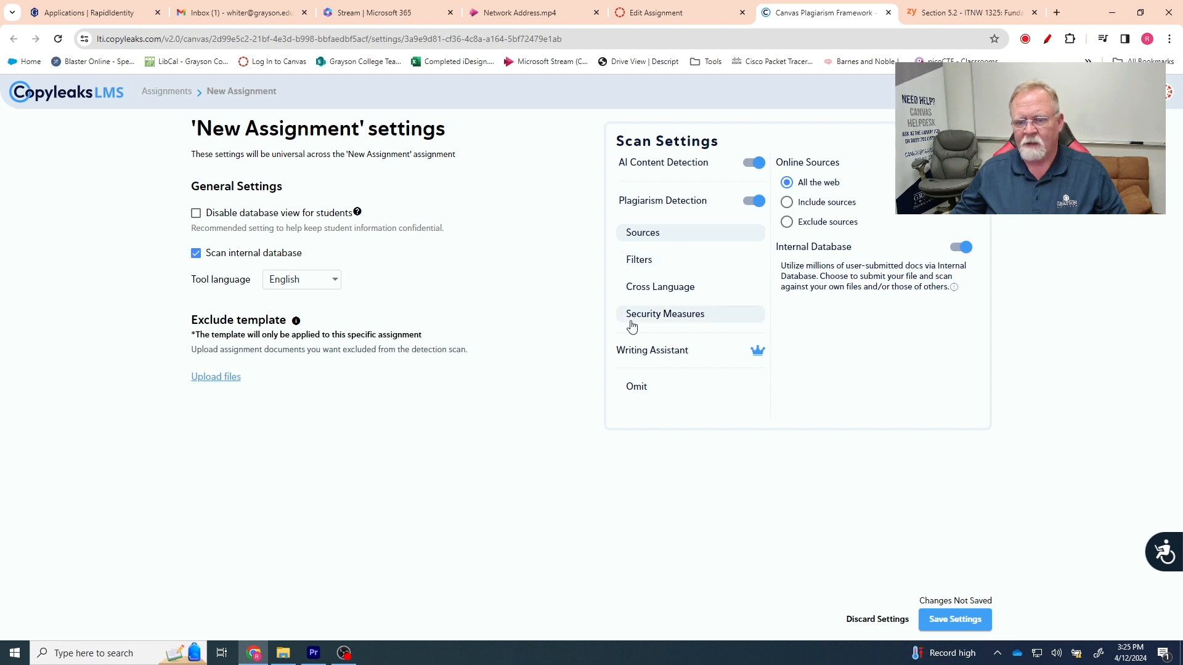
left_click(956, 619)
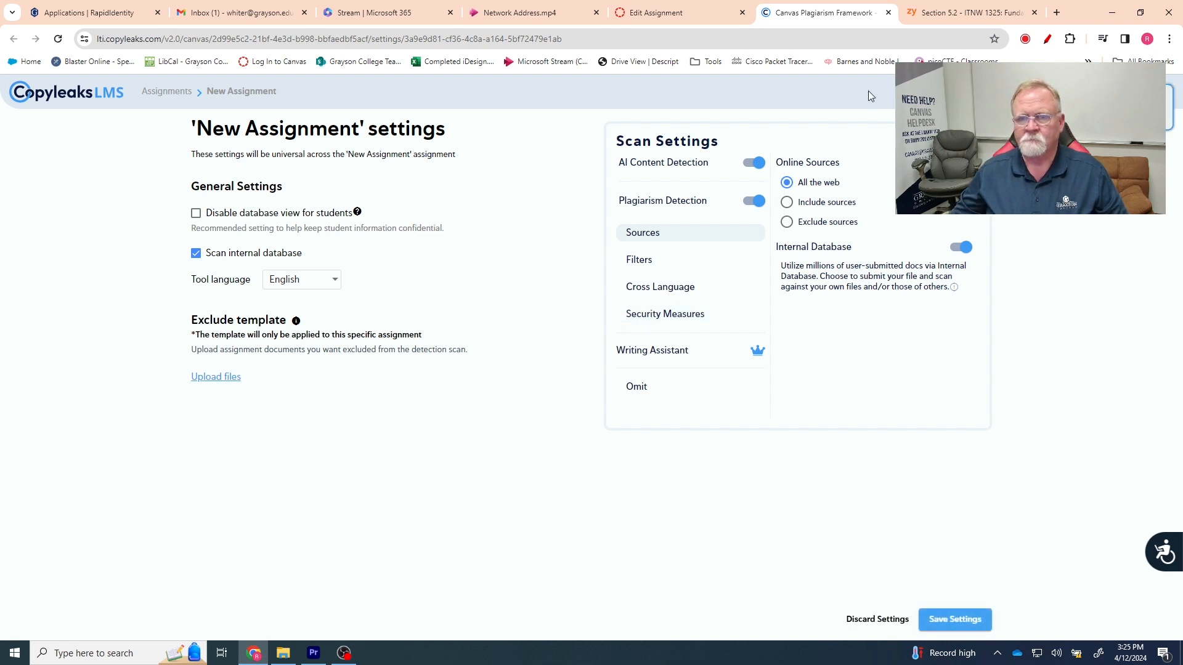
left_click(887, 13)
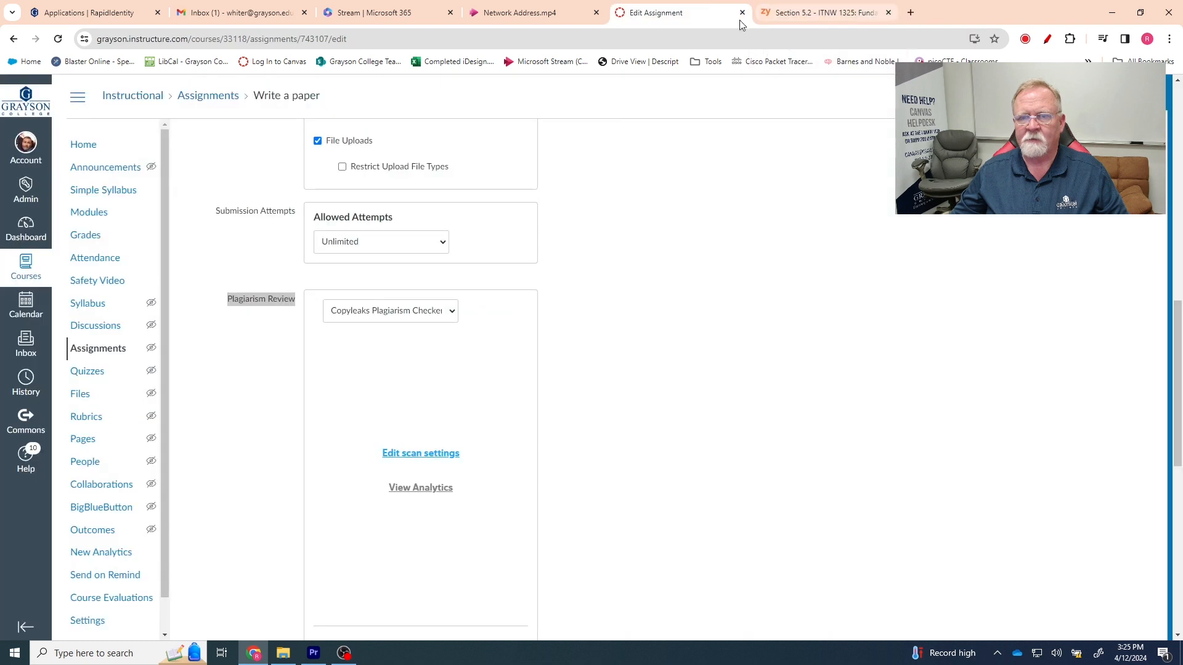
- Set the plagiarism report to show to students Immediately
scroll(680, 473, "down", 5)
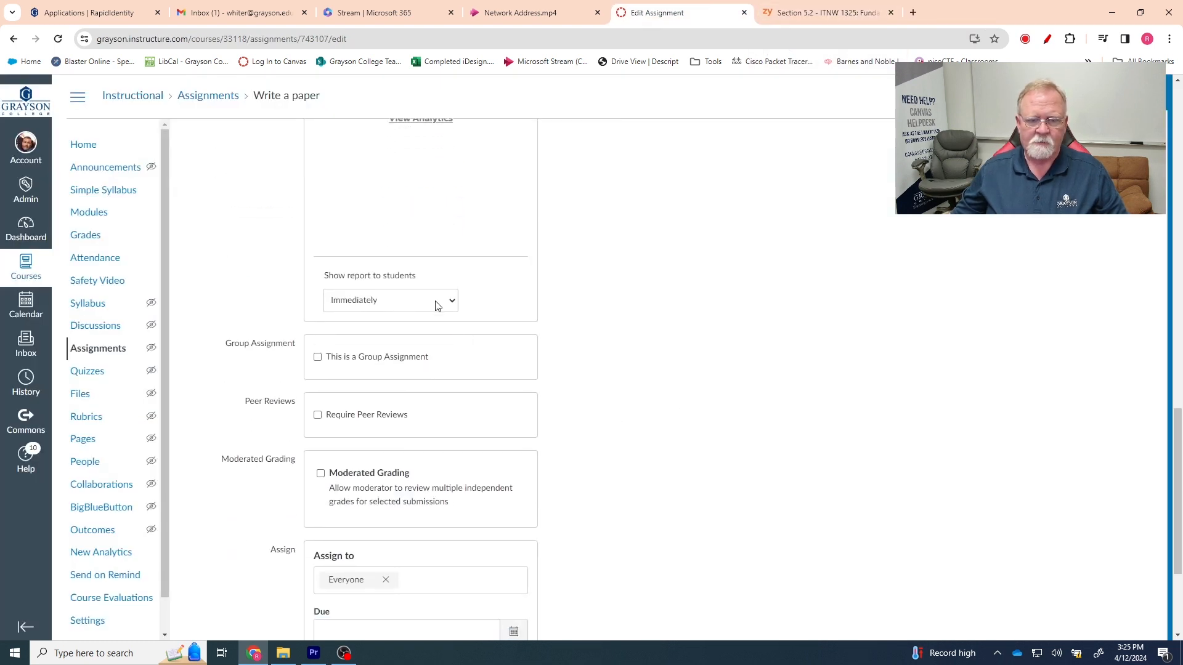
left_click(436, 306)
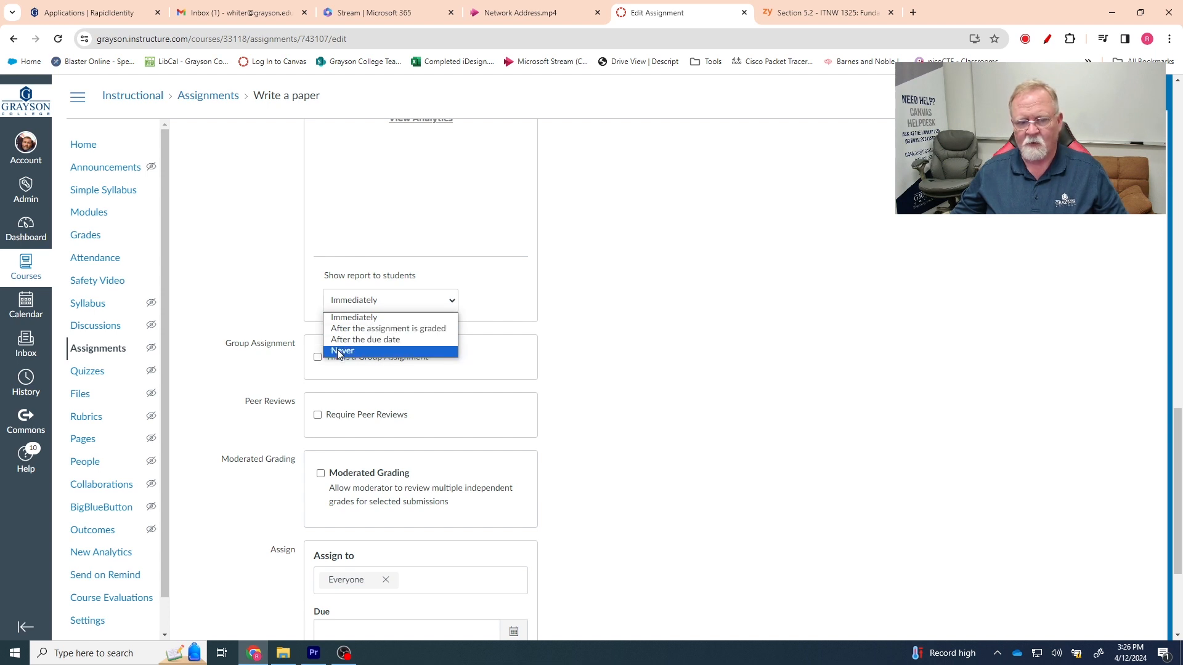
left_click(363, 319)
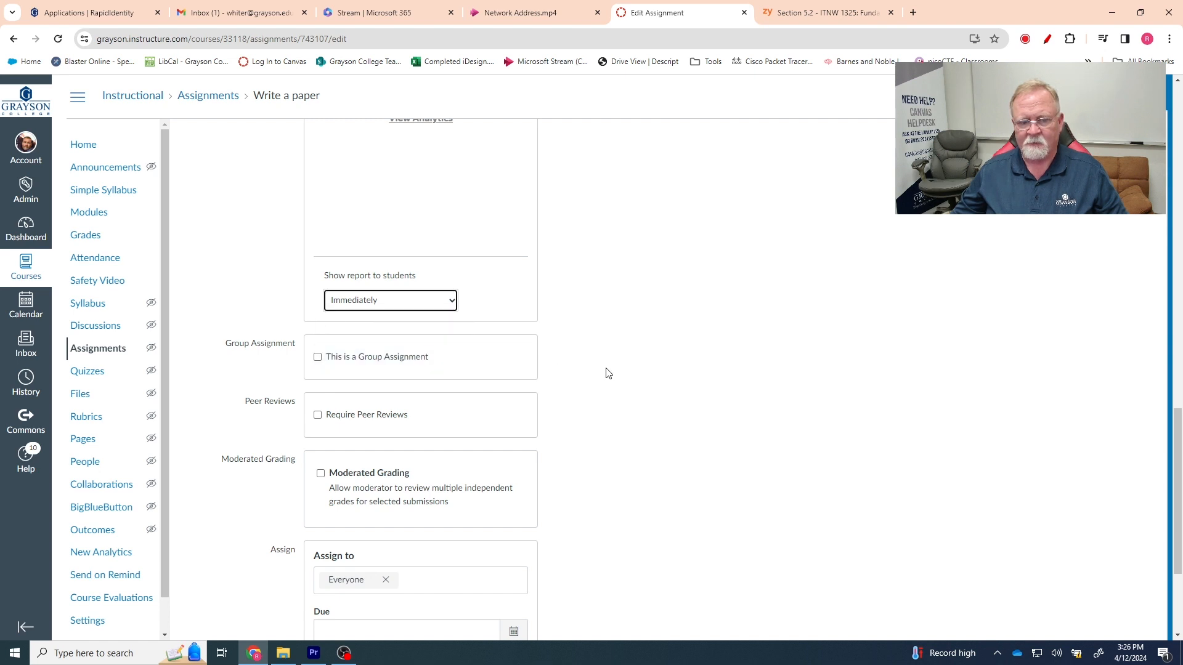
- Save and publish the assignment, leaving the due and availability dates blank, and view it in Student View
scroll(606, 373, "down", 3)
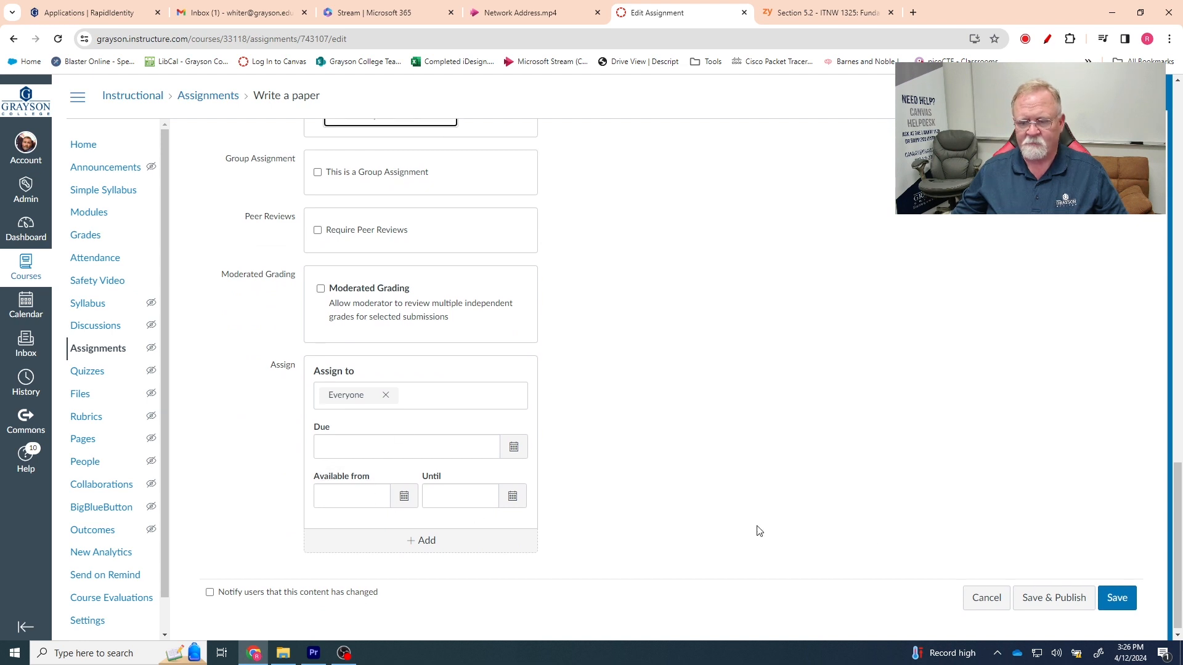
left_click(1053, 599)
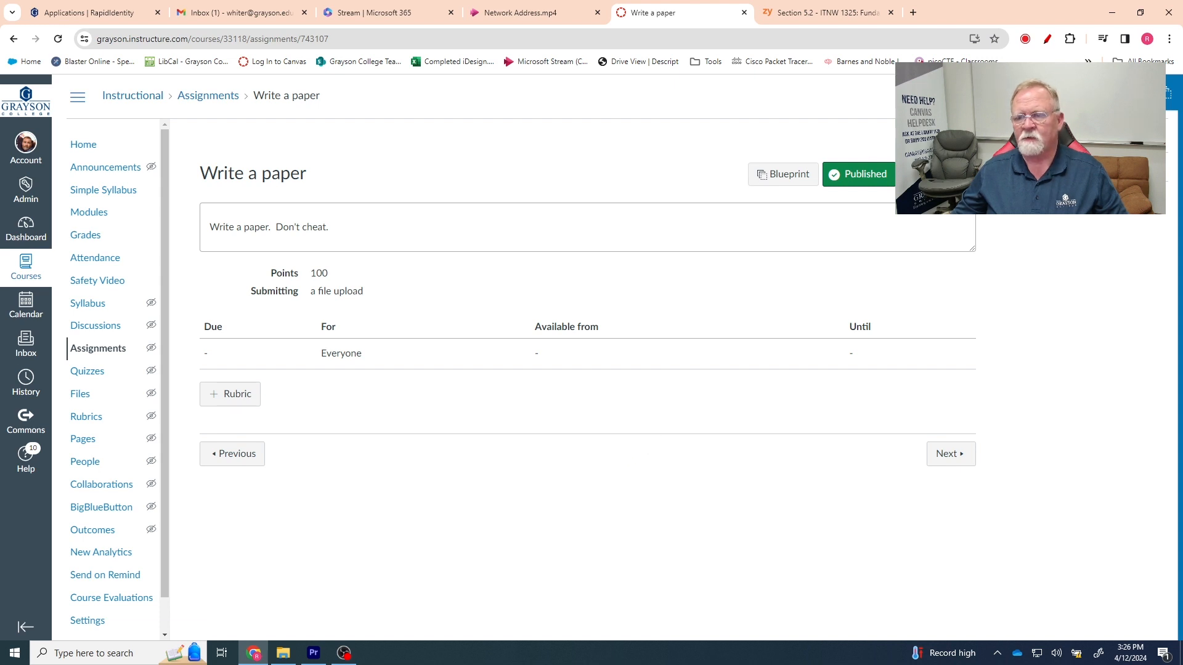
left_click(1100, 96)
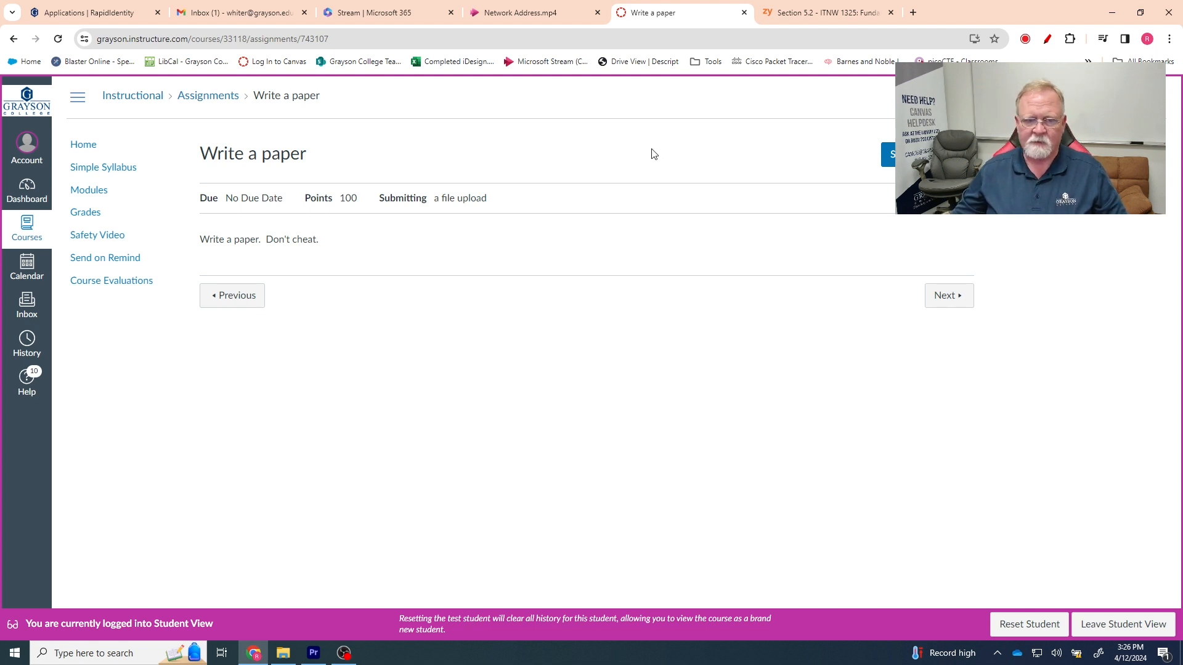
- Start the "Write a paper" submission as the test student and attach TestPaper.docx from the Downloads folder as the file upload
left_click(886, 159)
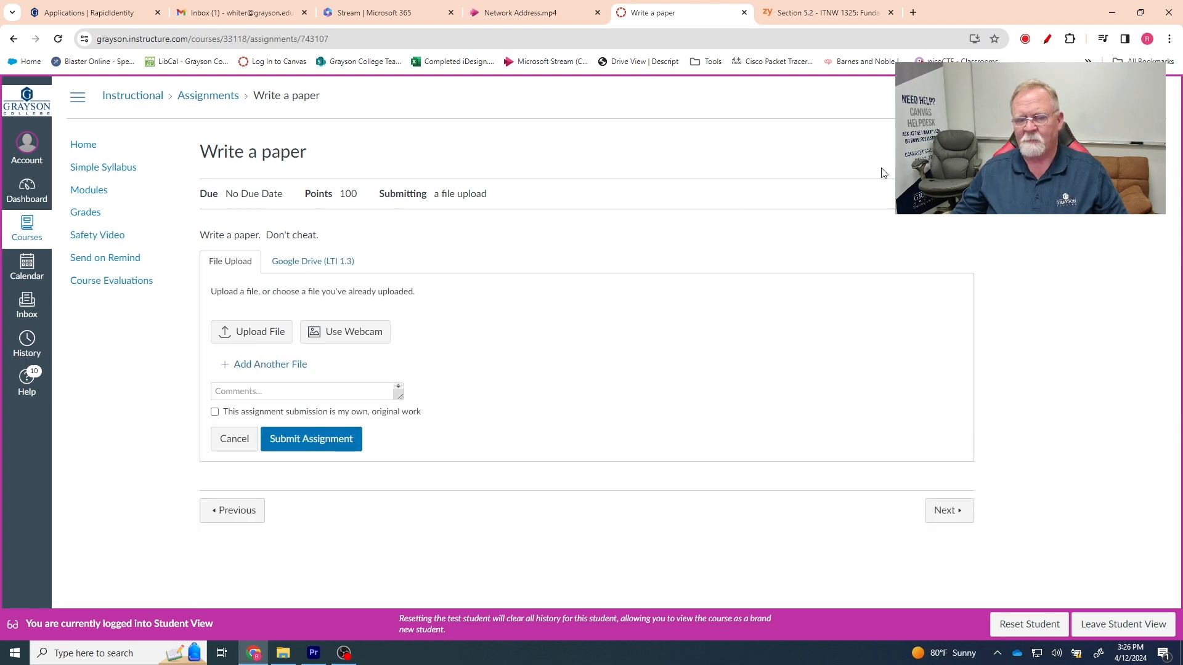
left_click(258, 336)
left_click(259, 332)
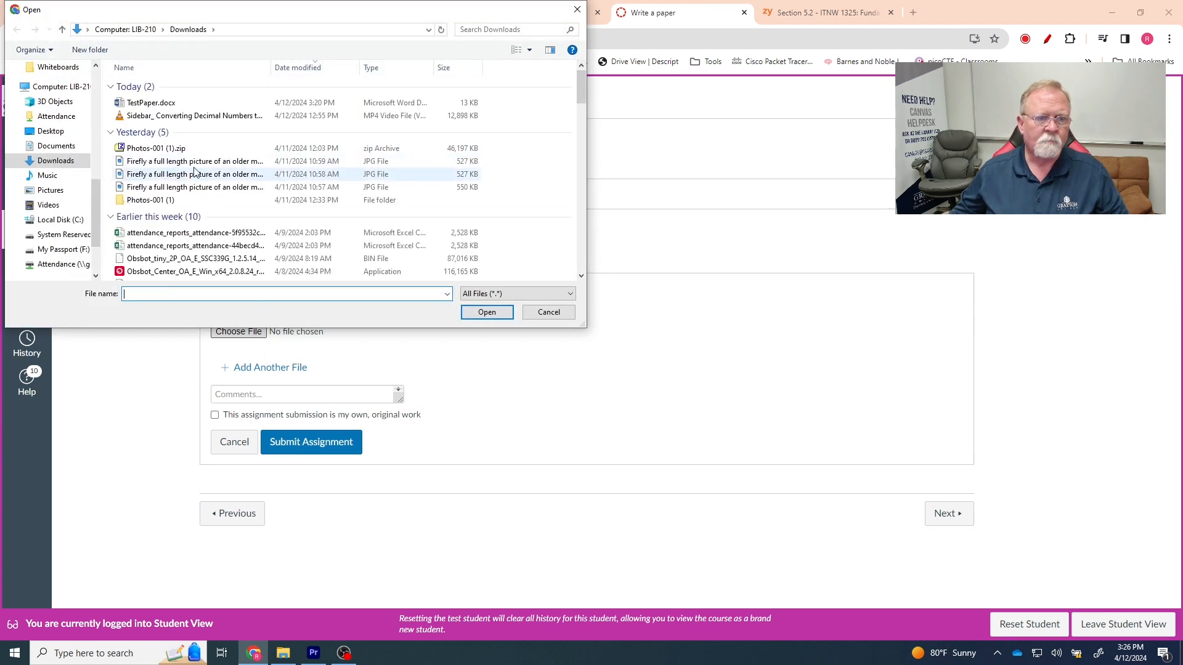
left_click(150, 104)
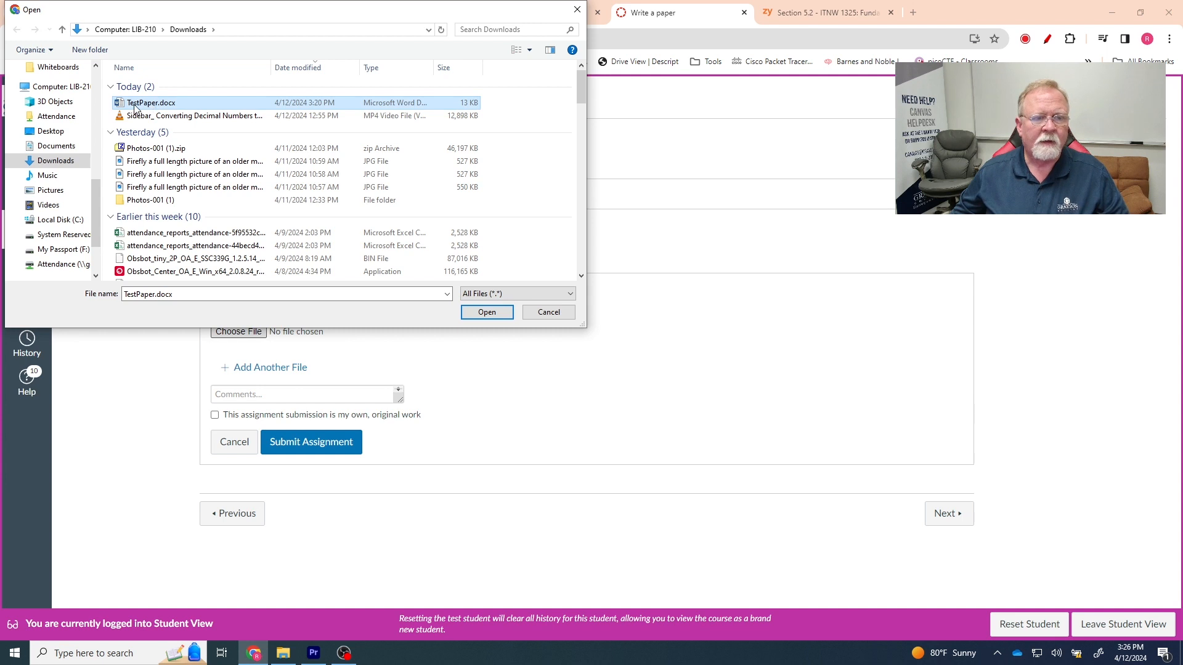
left_click(486, 313)
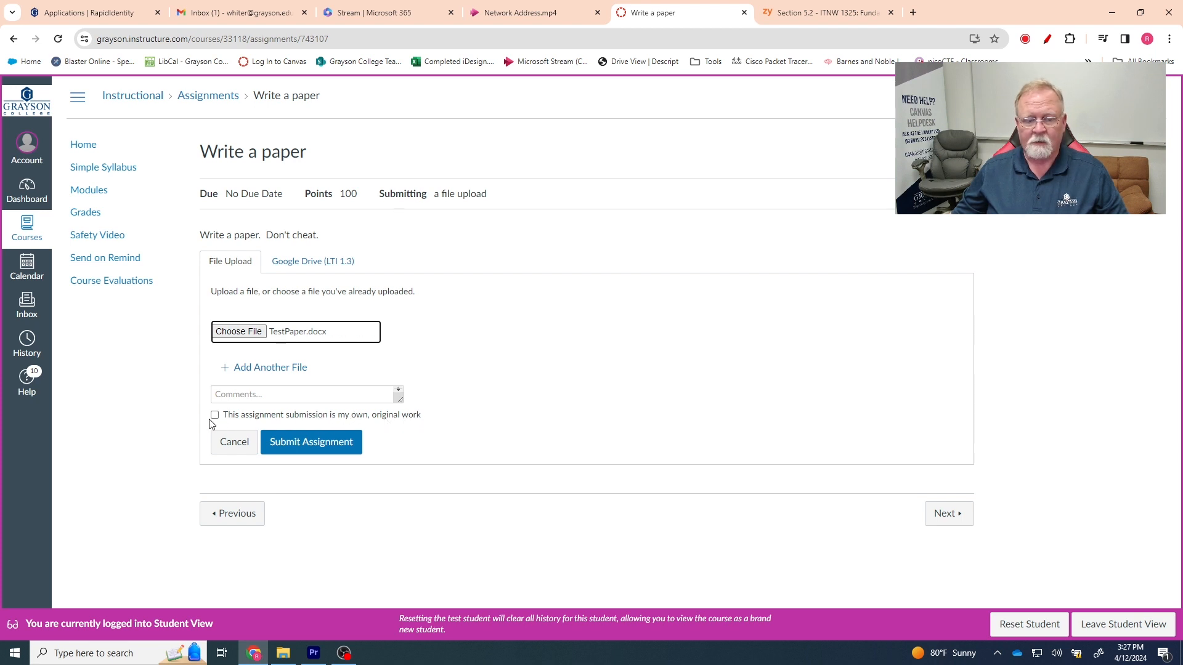
- Agree to the pledge that the submission is the student's own, original work and submit the assignment
left_click(308, 448)
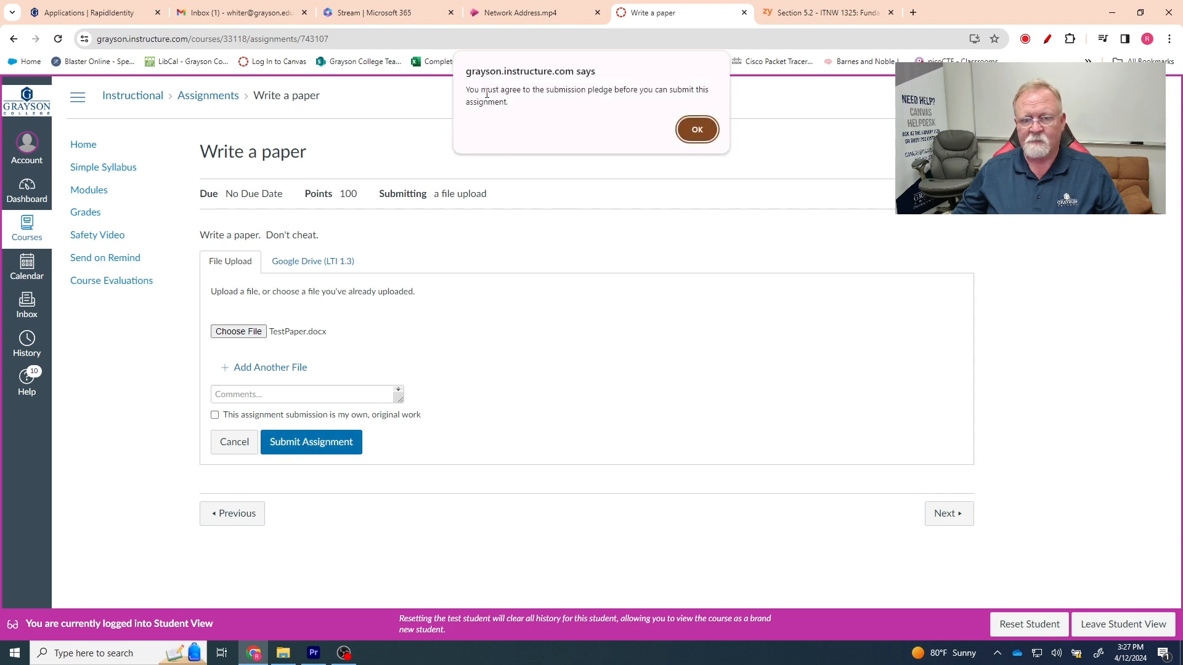
left_click(695, 129)
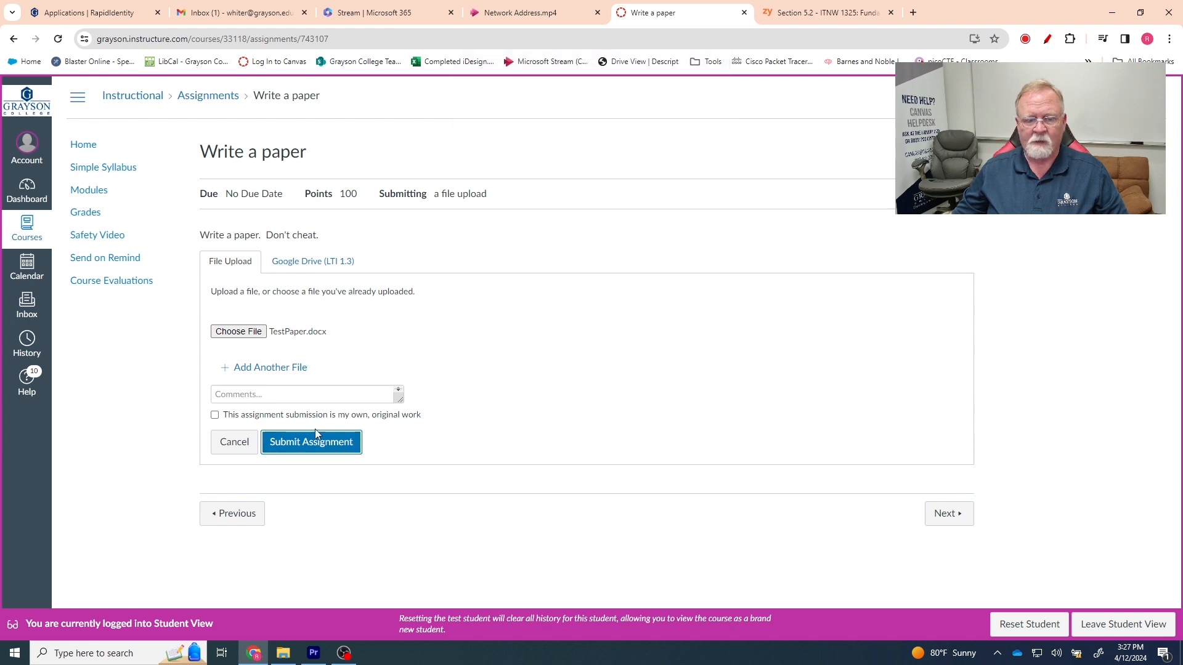
left_click(214, 415)
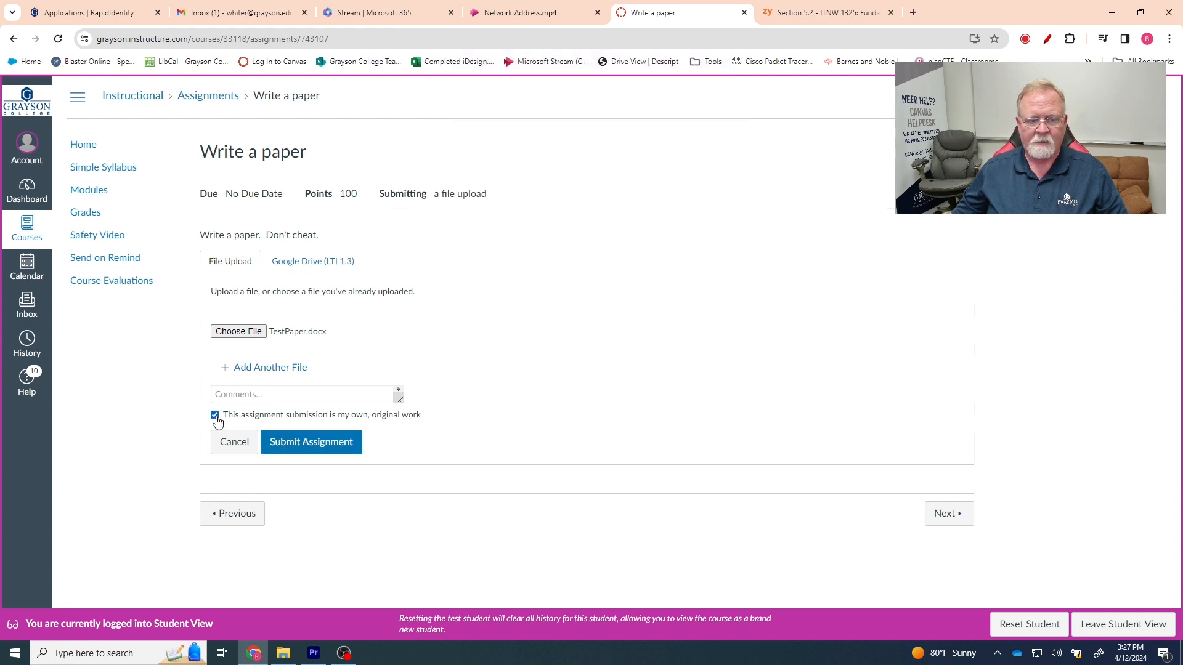
left_click(306, 443)
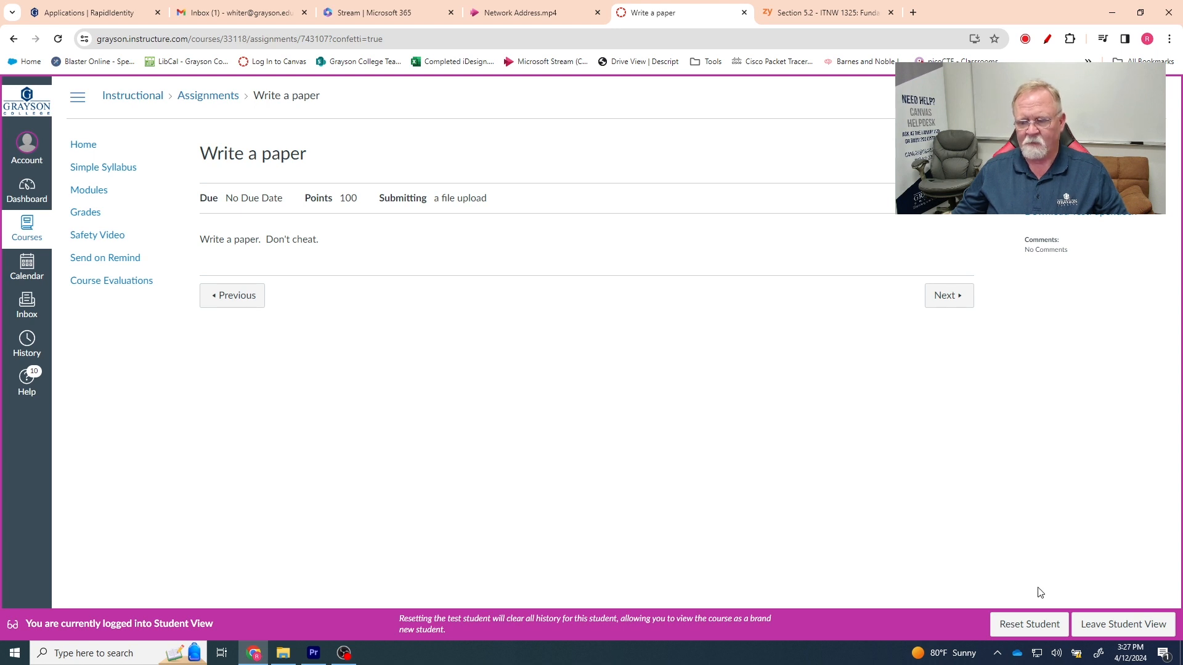
- Leave Student View and check the similarity status of TestPaper.docx in SpeedGrader
left_click(1106, 626)
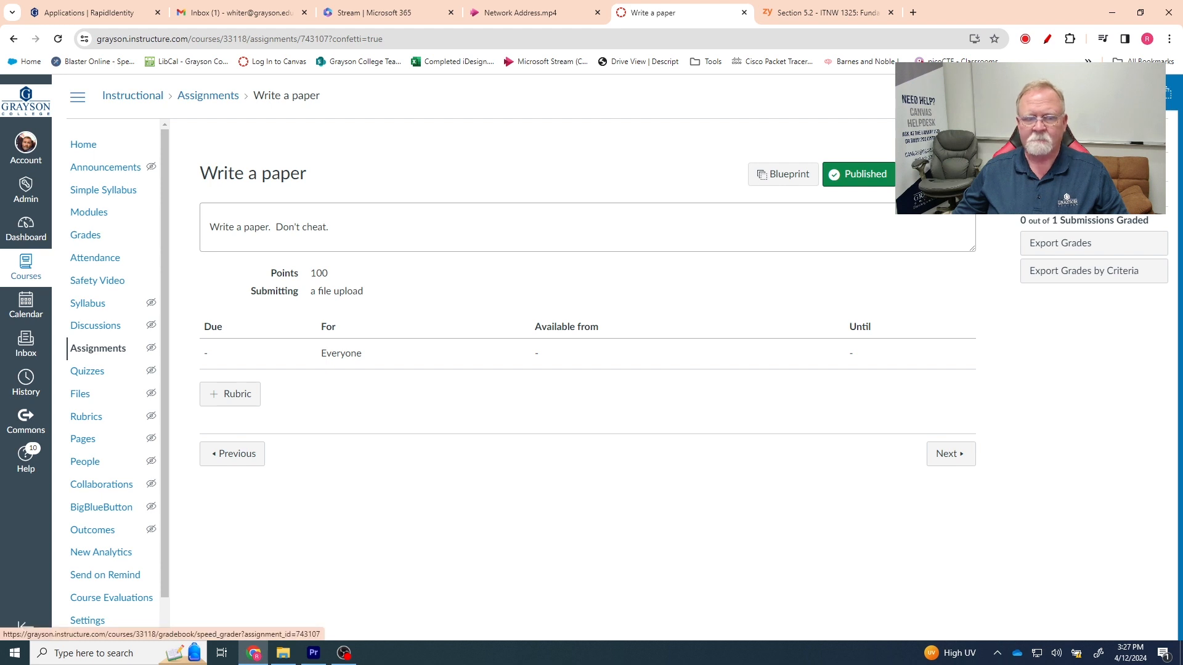
left_click(1060, 196)
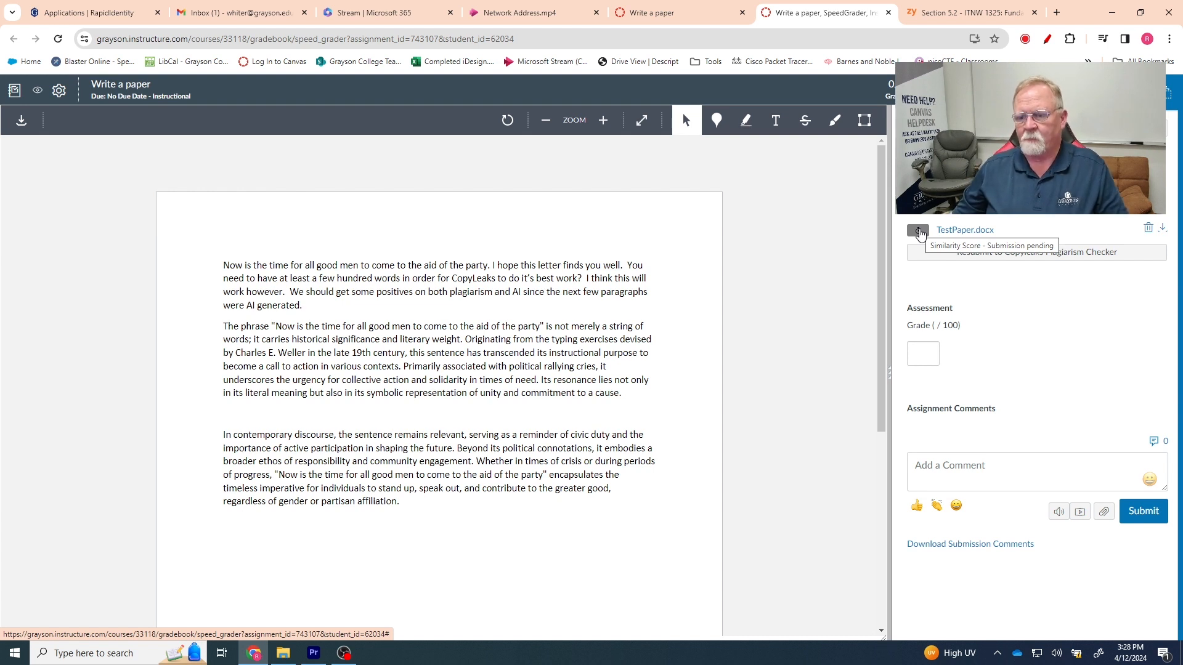
left_click(918, 231)
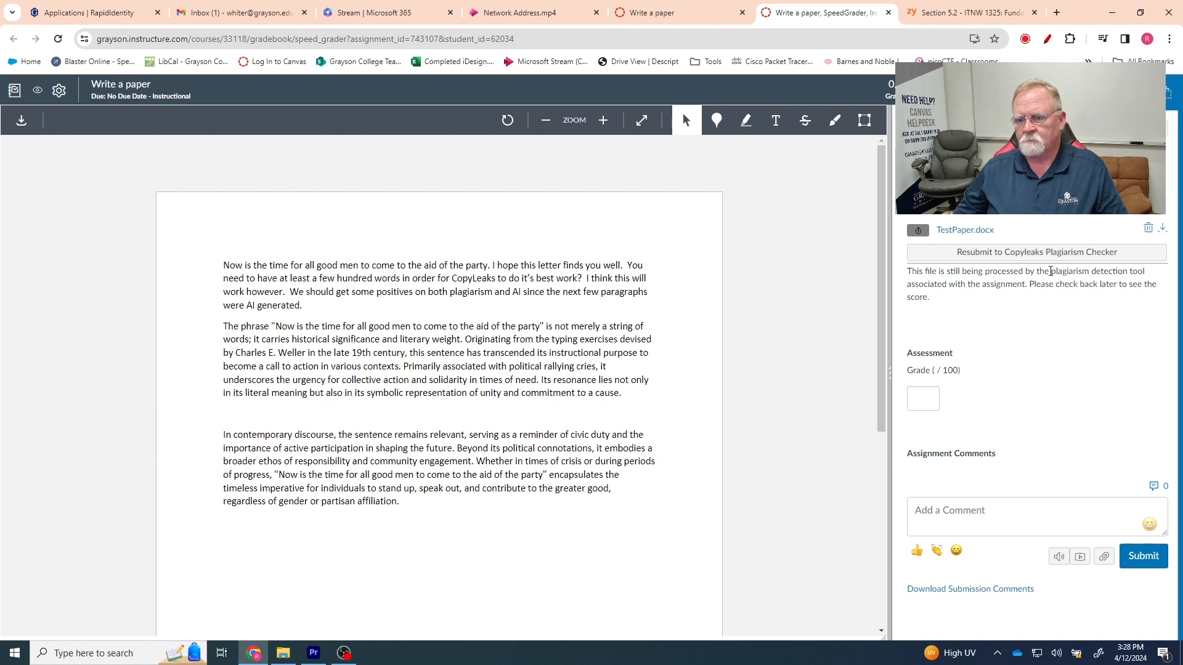
- Reload the submission in SpeedGrader and open the Copyleaks report for TestPaper.docx to view its Matched Text and AI Content breakdowns
left_click(58, 40)
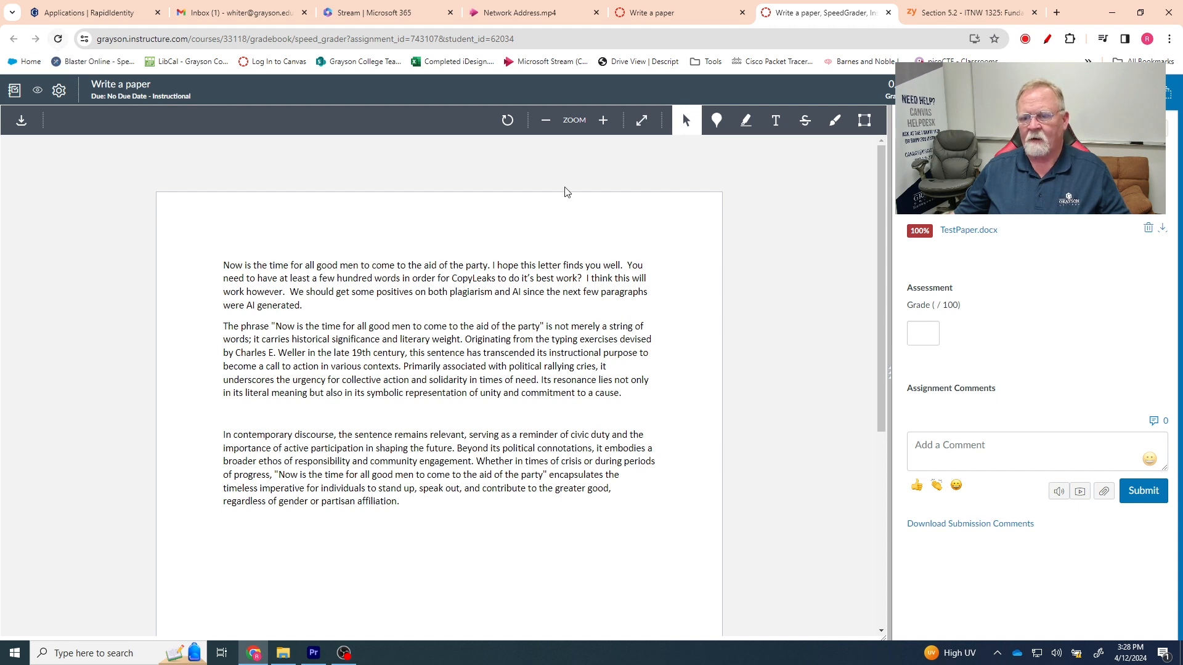
left_click(916, 233)
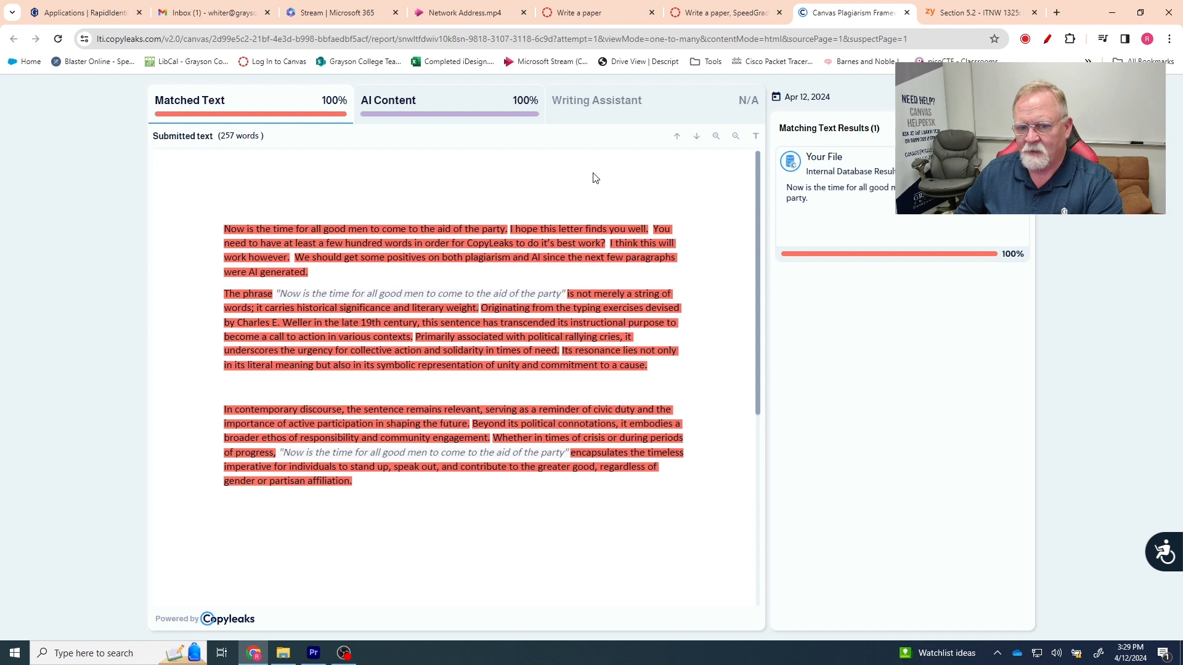
mouse_move(172, 107)
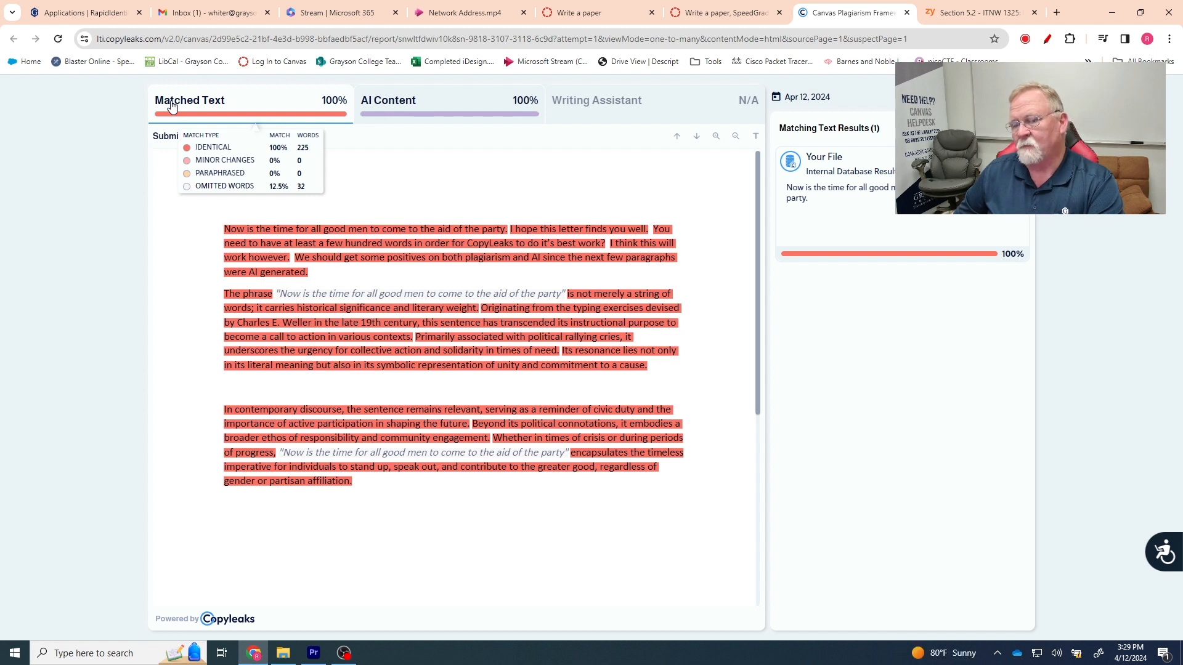
mouse_move(442, 118)
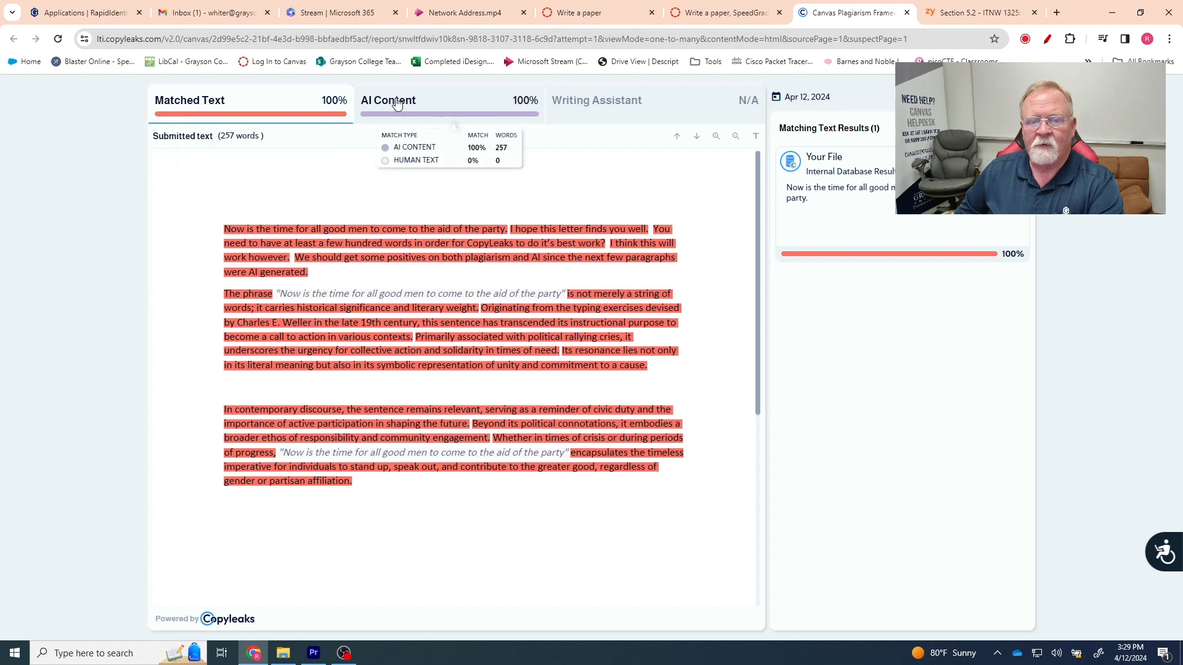
- Show the report's AI Content results and examine the opening paragraph, the remaining paragraphs and the match-type breakdowns
left_click(397, 105)
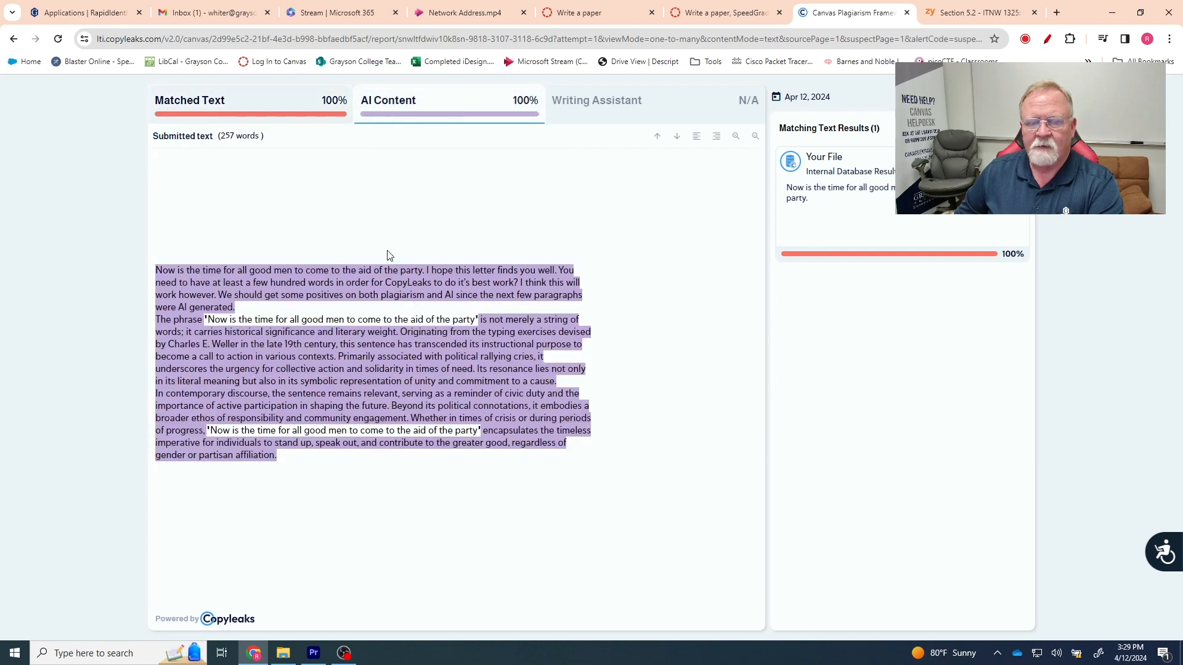
left_click_drag(156, 271, 250, 308)
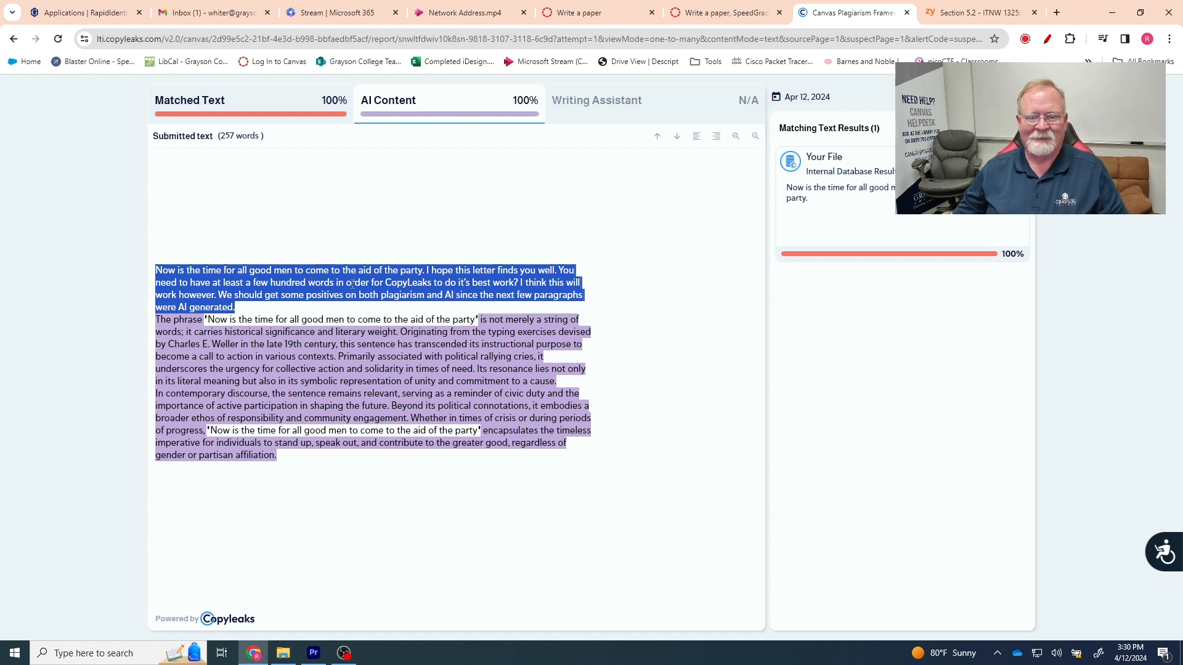
left_click(349, 243)
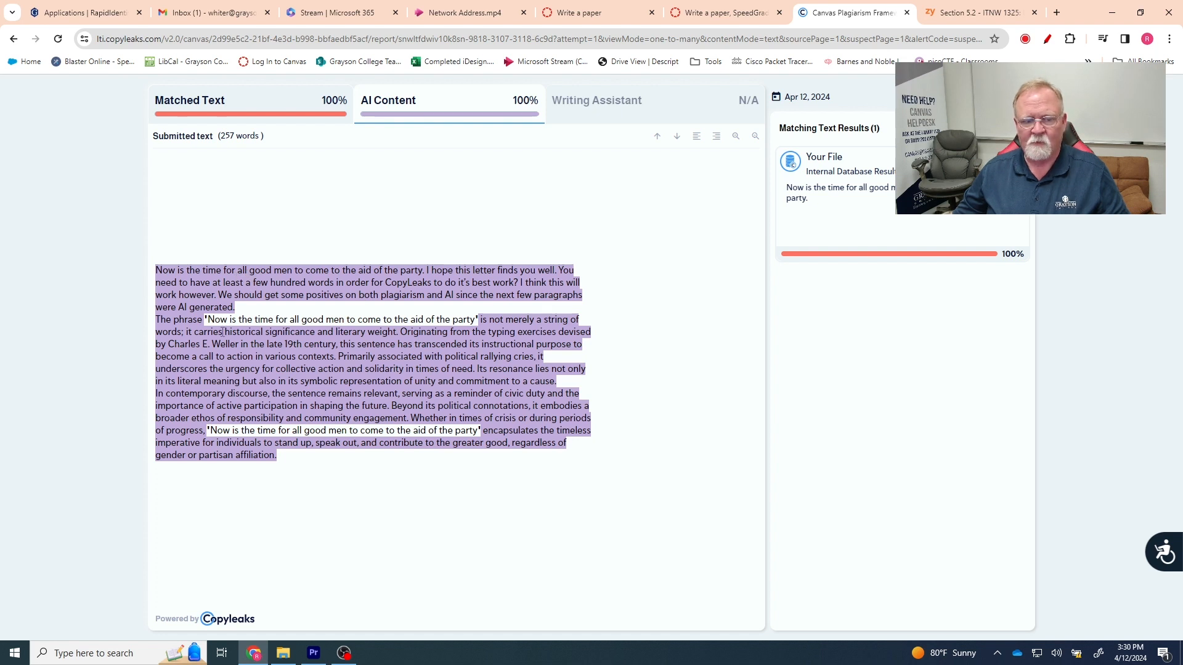
left_click_drag(164, 319, 434, 465)
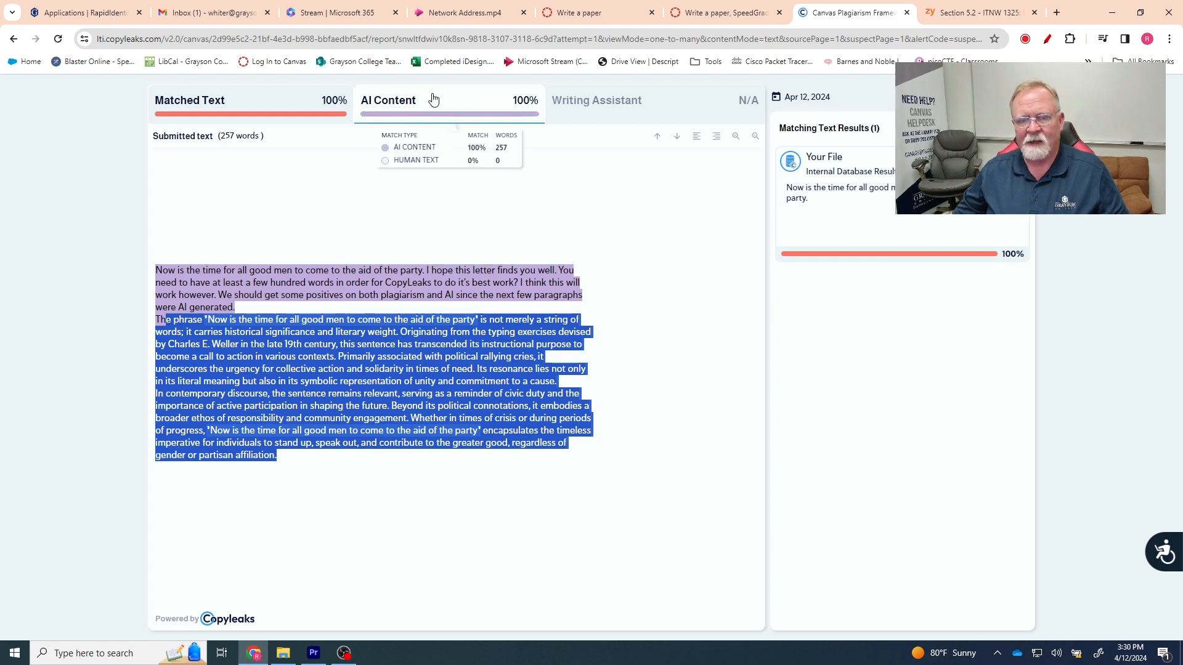
mouse_move(439, 103)
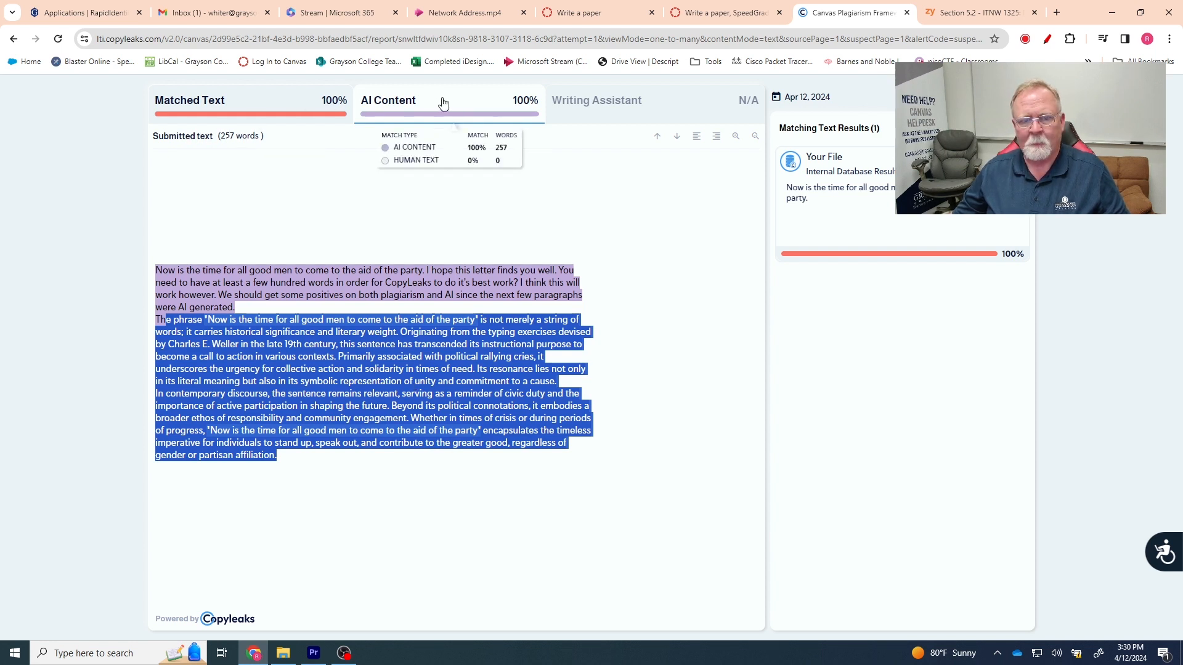
mouse_move(249, 104)
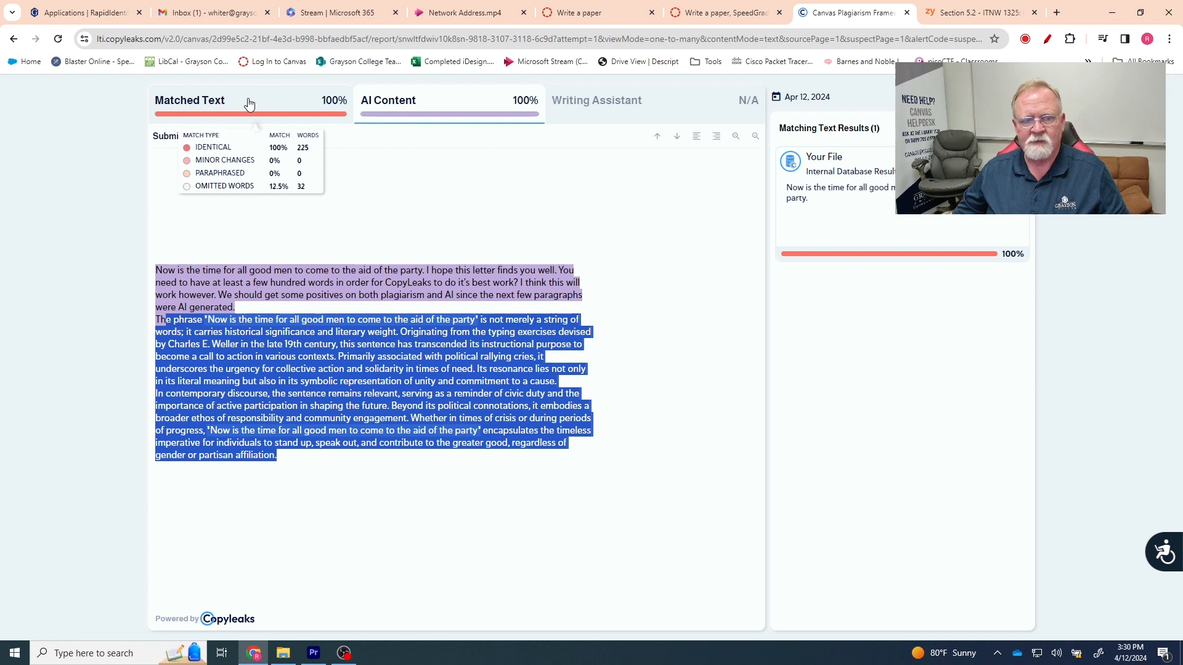